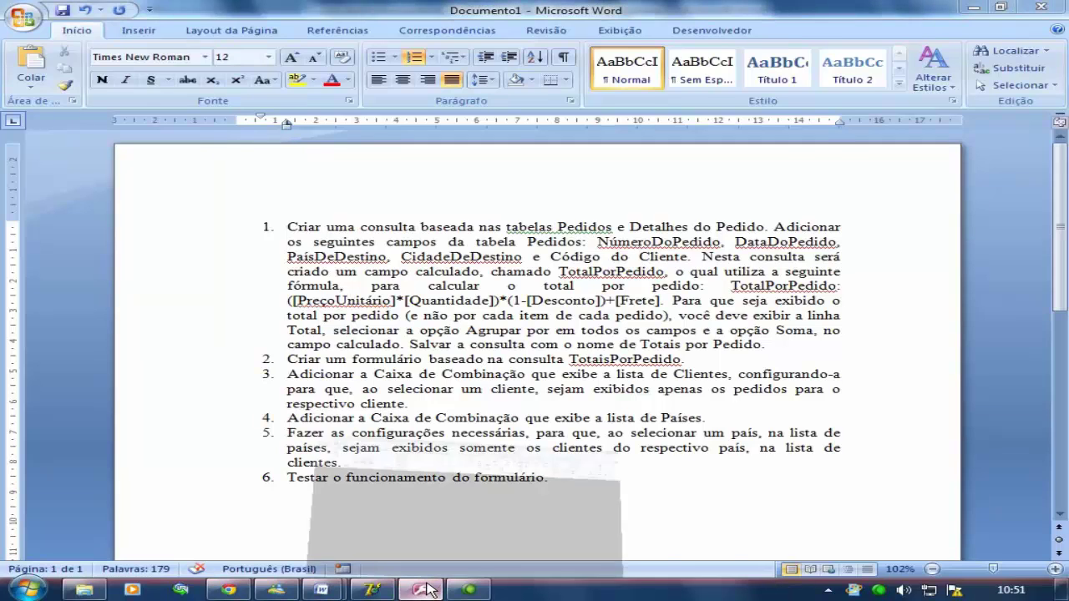
- Switch to Access and close the open forms Formulário2, Pedidos2, Clientes1 and Formulário1 without saving their design changes
left_click(420, 590)
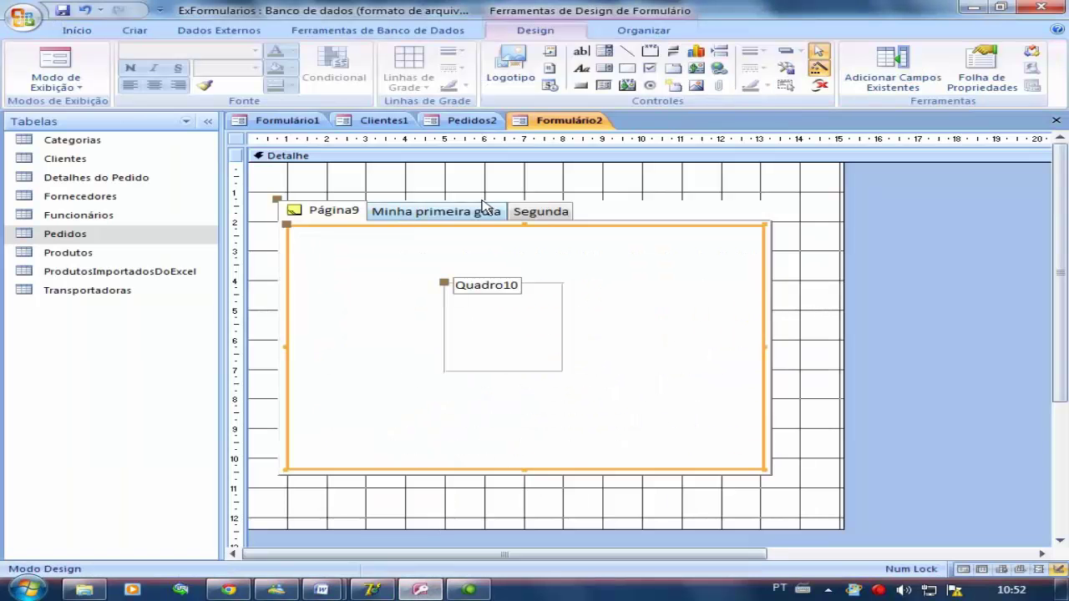
left_click(1054, 122)
left_click(538, 334)
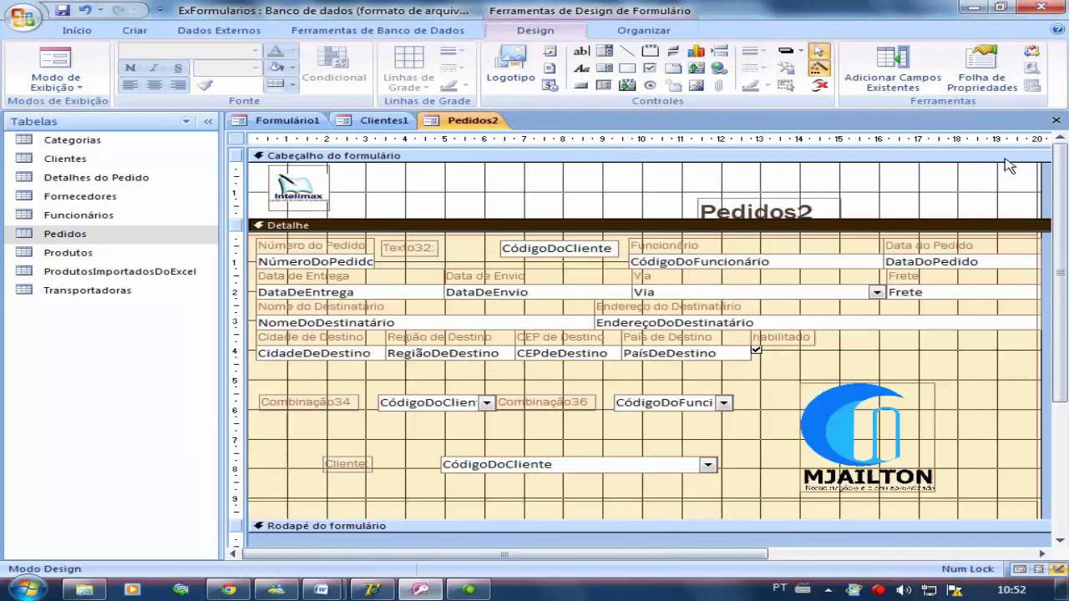
left_click(1056, 121)
left_click(541, 335)
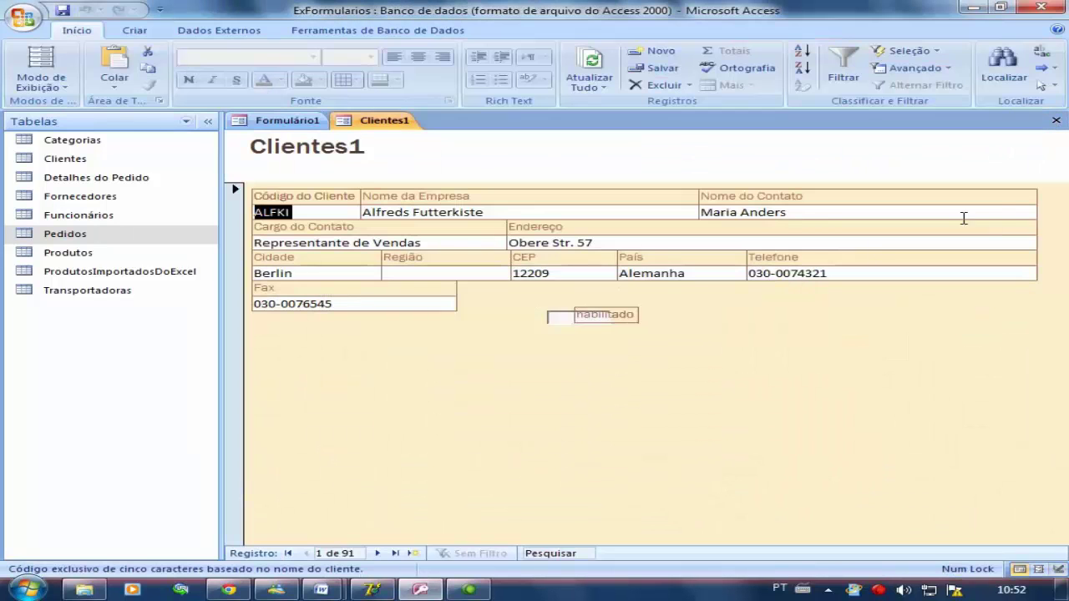
left_click(518, 335)
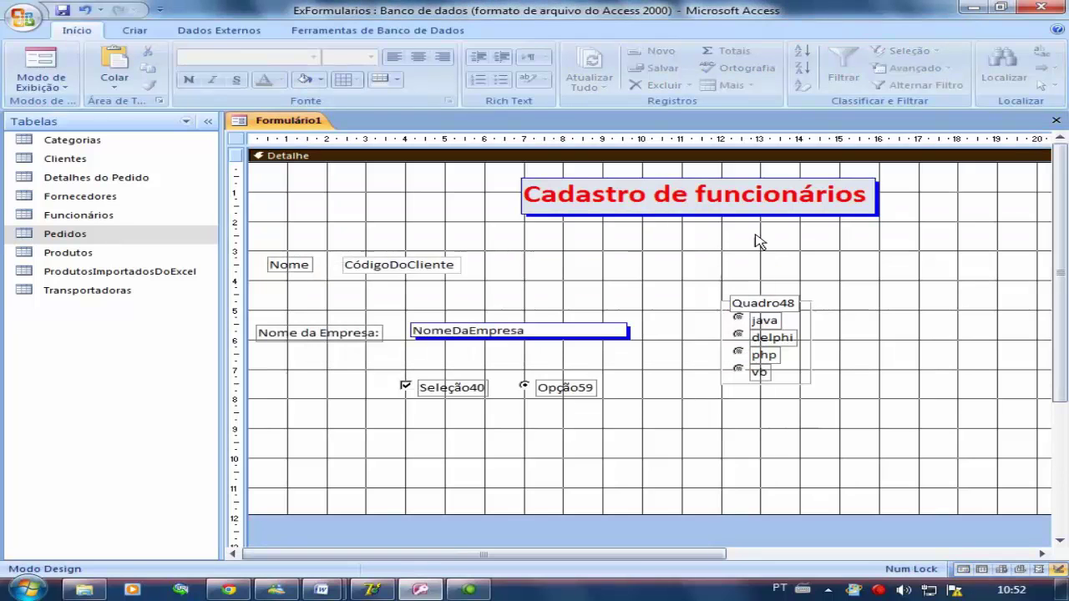
left_click(1056, 120)
left_click(541, 336)
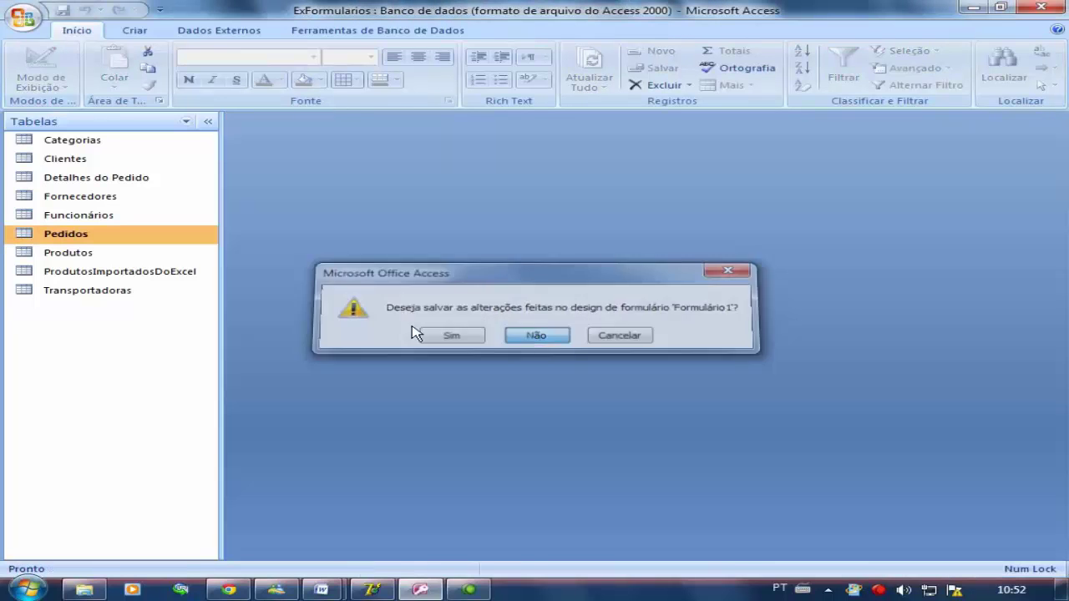
- Create a new query in design view based on the Pedidos and Detalhes do Pedido tables
left_click(135, 31)
left_click(973, 83)
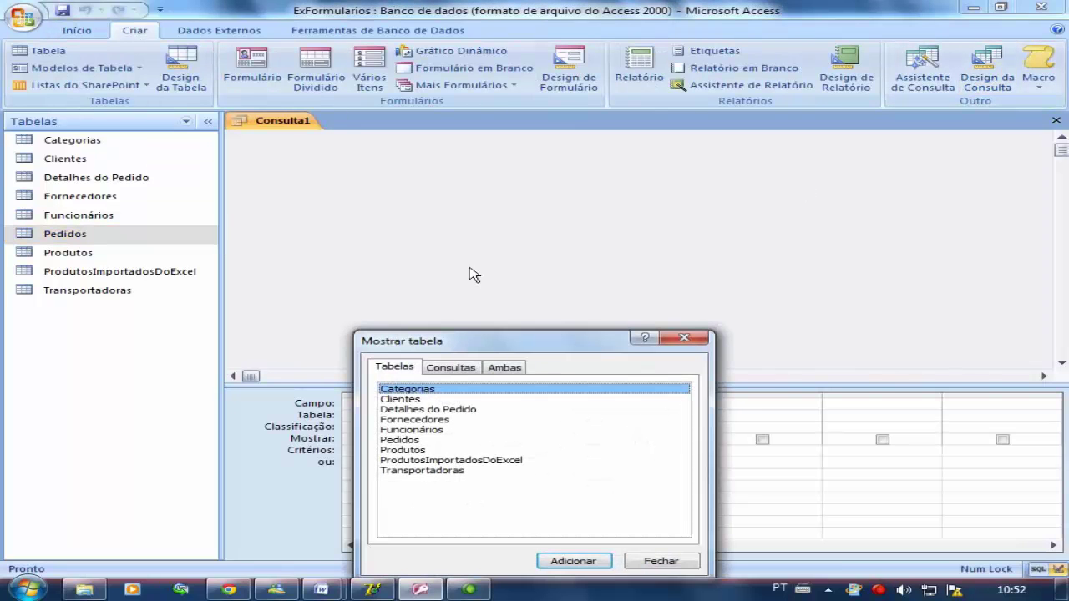
left_click_drag(496, 359, 573, 211)
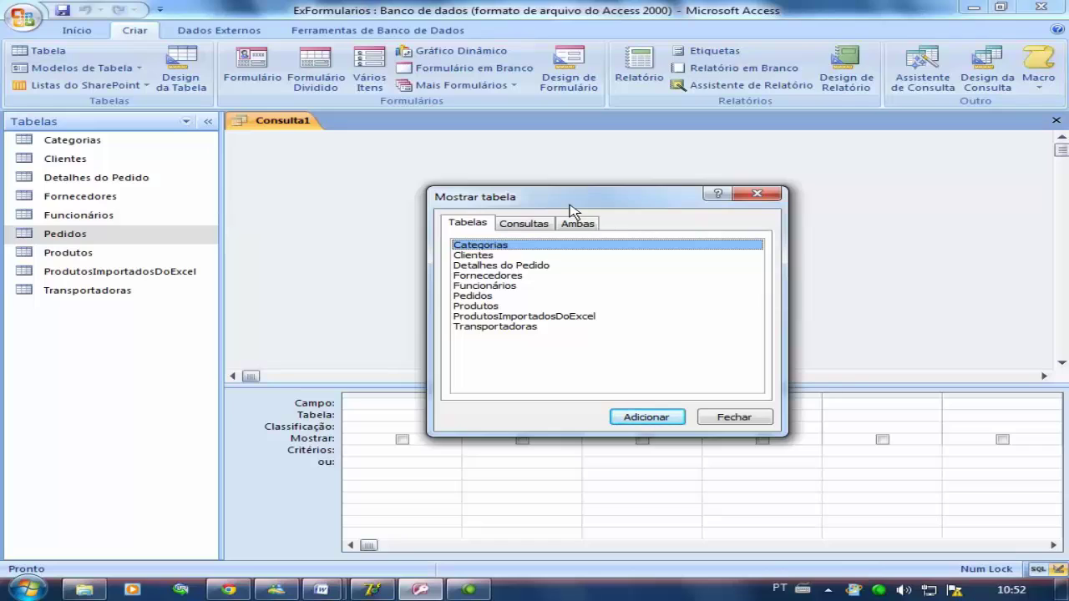
double_click(489, 297)
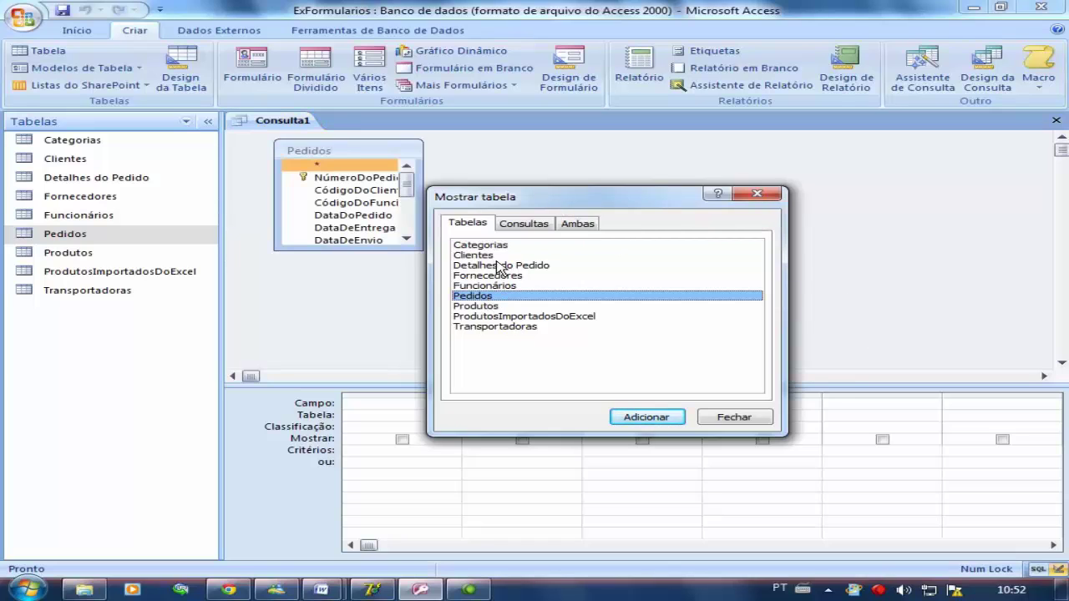
double_click(499, 266)
left_click(757, 194)
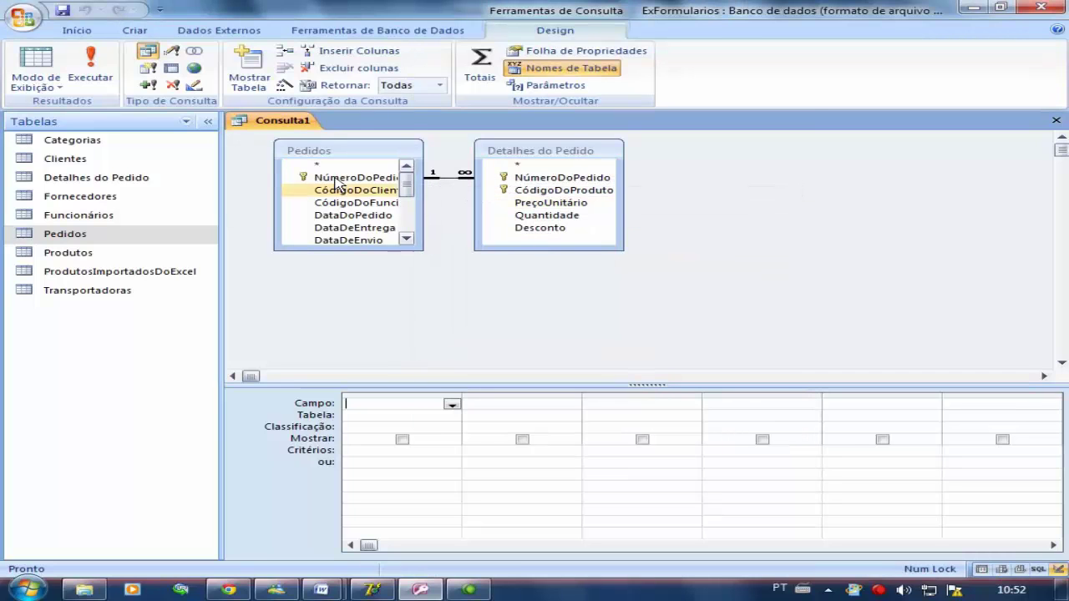
- Save the new query with the name "Totais Por Pedido"
left_click(63, 10)
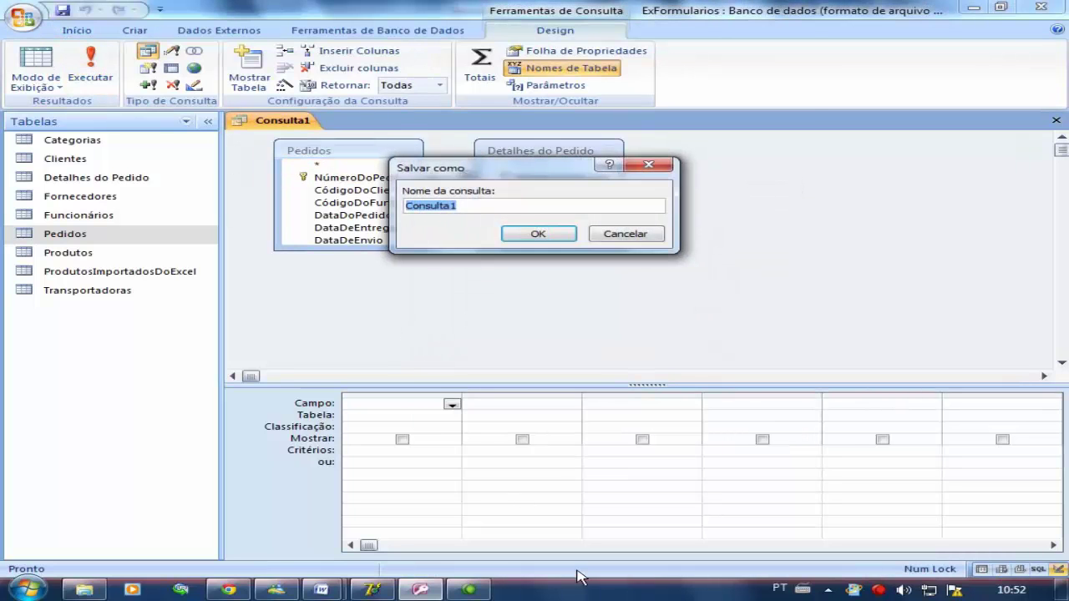
type("Tota")
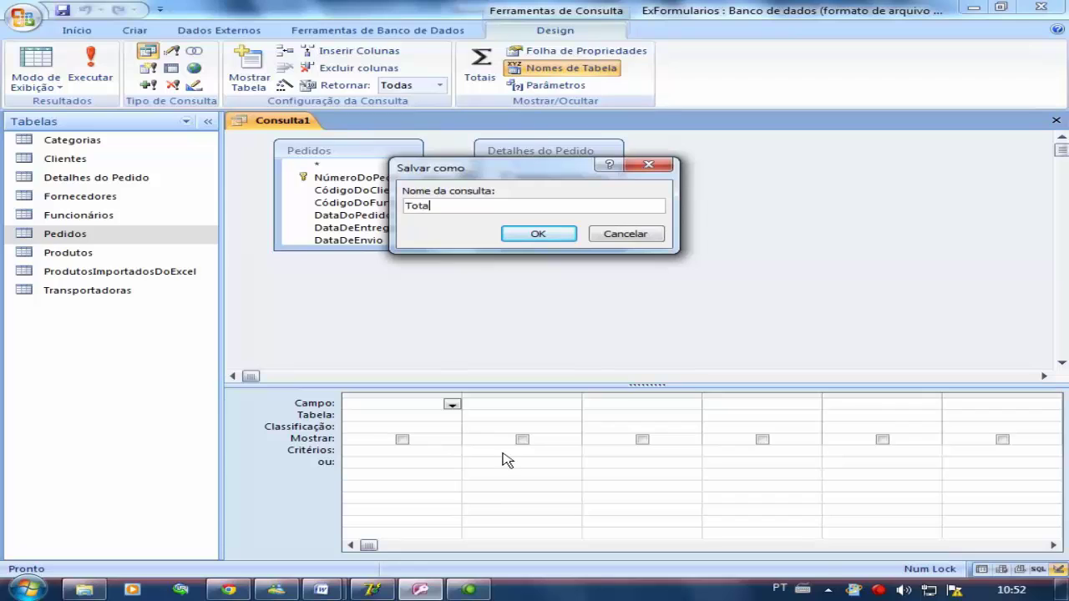
type("is Por Pedido")
key("Return")
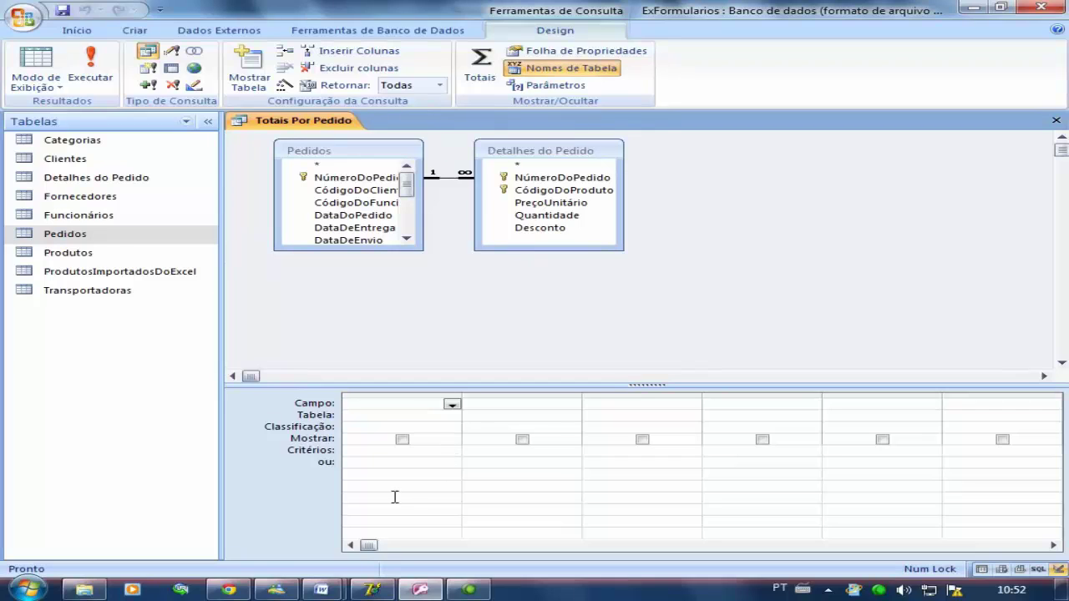
- Add the Pedidos fields NúmeroDoPedido, DataDoPedido, PaísDeDestino, CidadeDeDestino and CódigoDoCliente to the query grid, in that order
double_click(369, 178)
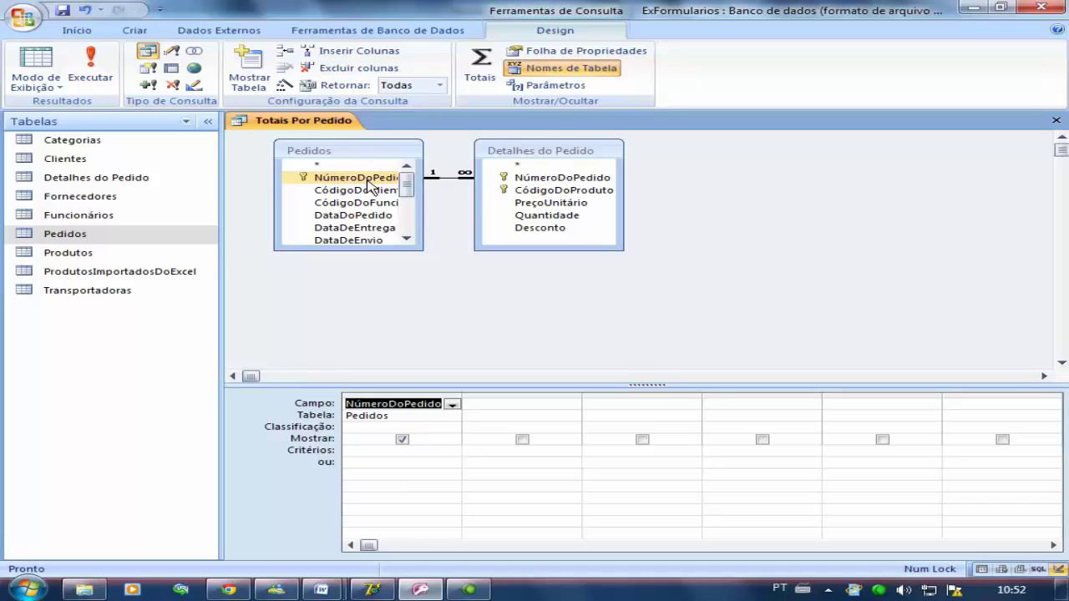
double_click(363, 215)
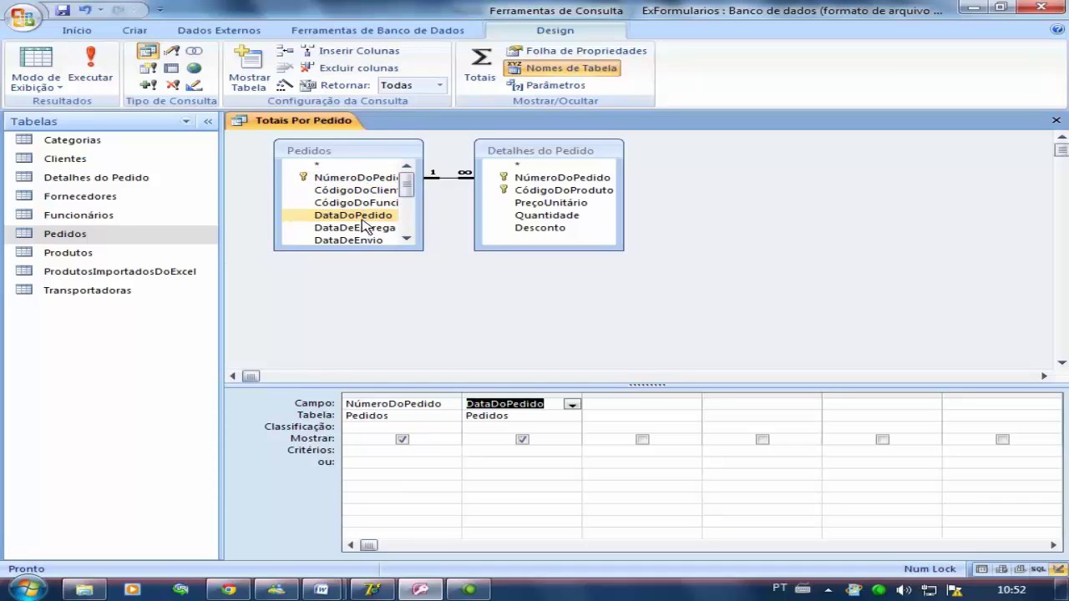
left_click(406, 240)
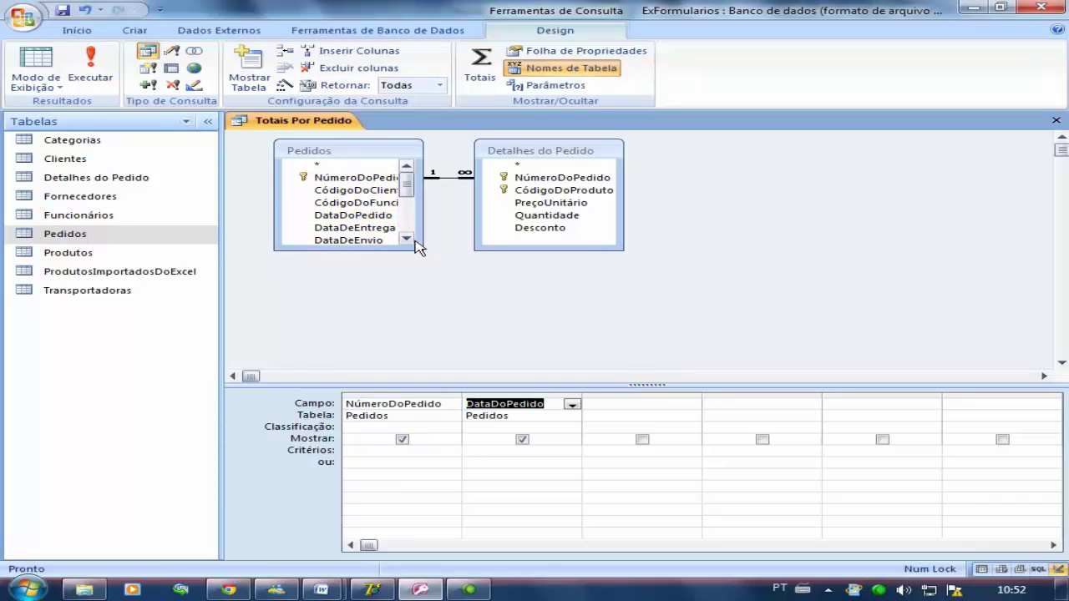
left_click(407, 240)
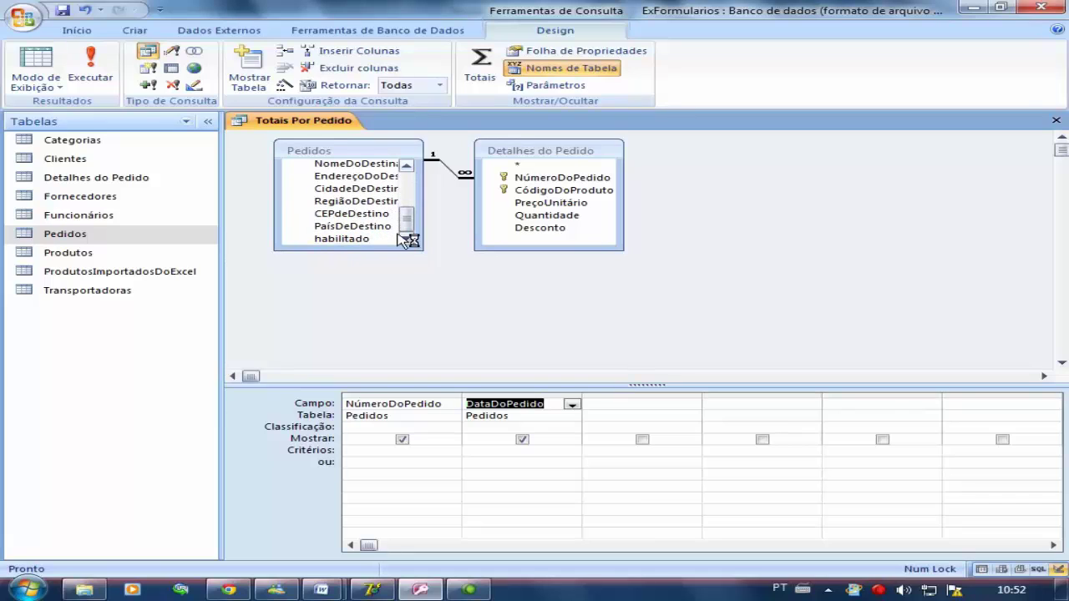
double_click(386, 227)
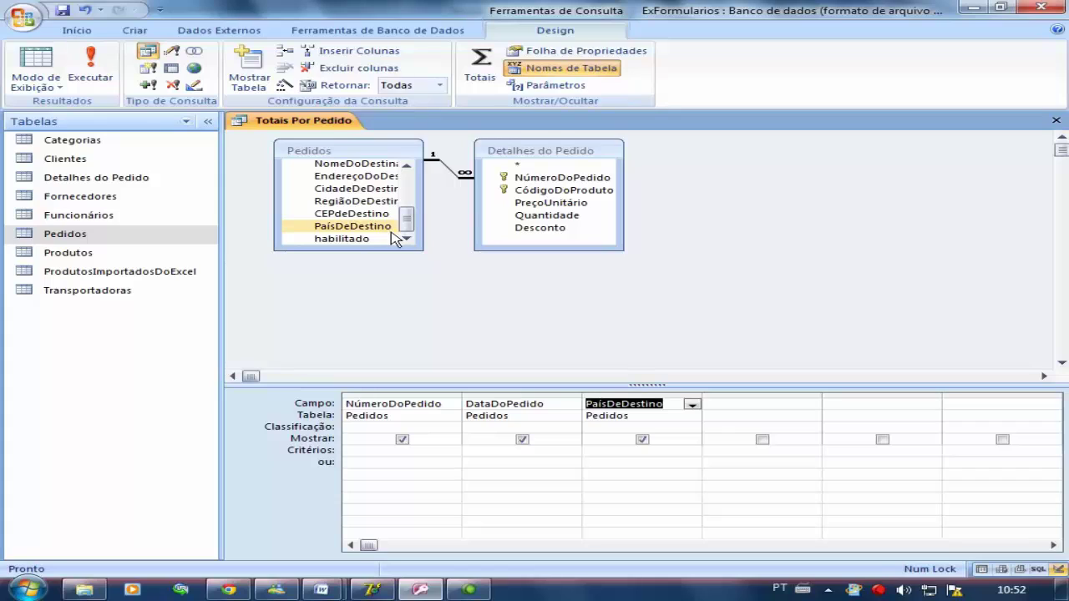
left_click(386, 190)
double_click(387, 190)
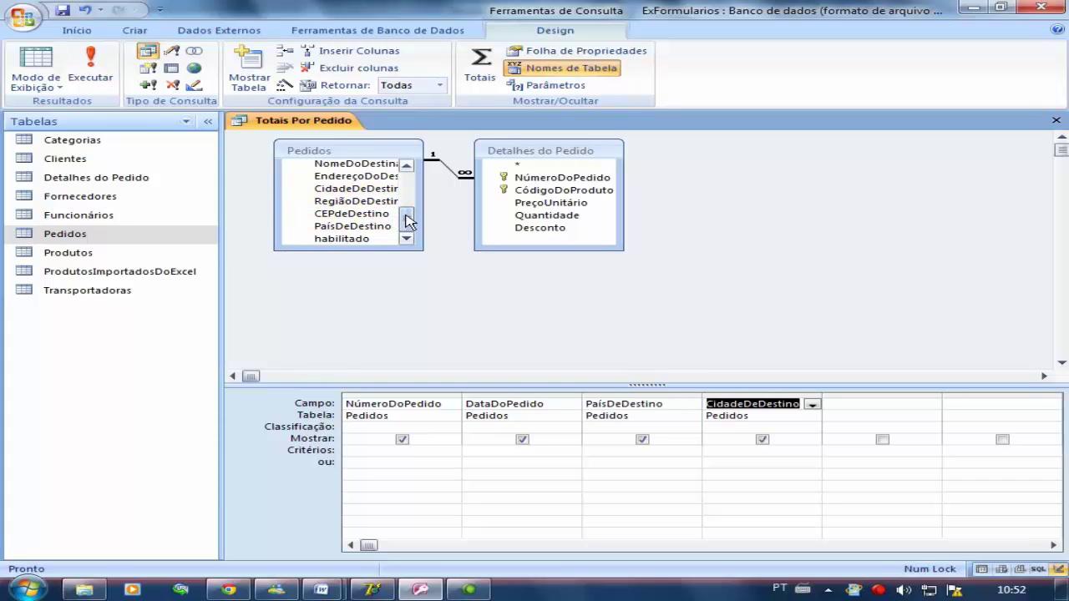
left_click_drag(407, 220, 417, 188)
double_click(390, 189)
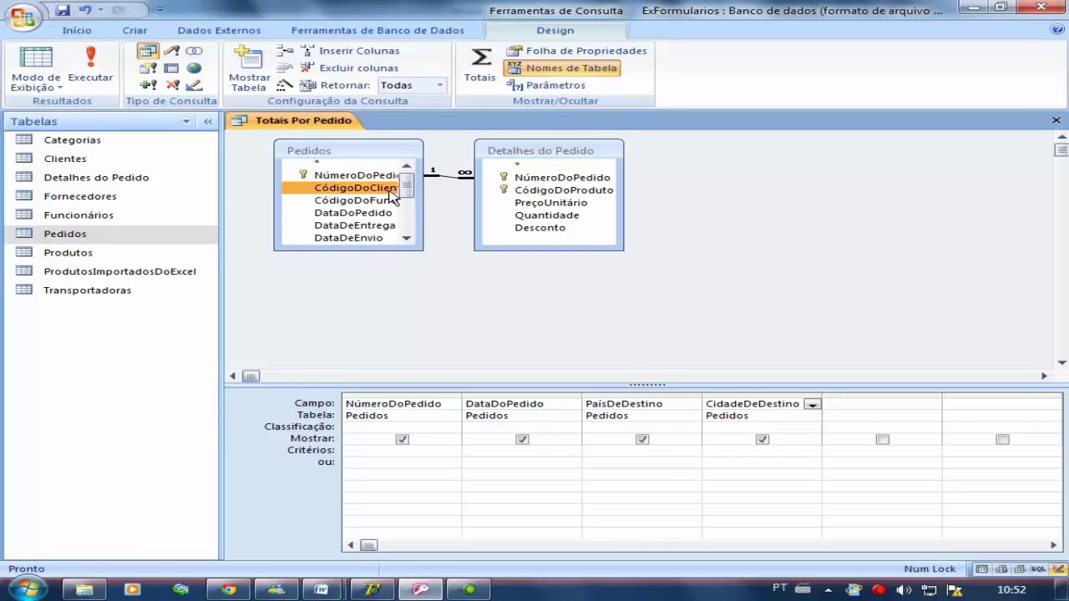
- Add a calculated field in the first empty query column: TotalPorPedido:([PreçoUnitário]*[Quantidade])*(1-[Desconto])+[Frete]
left_click(554, 155)
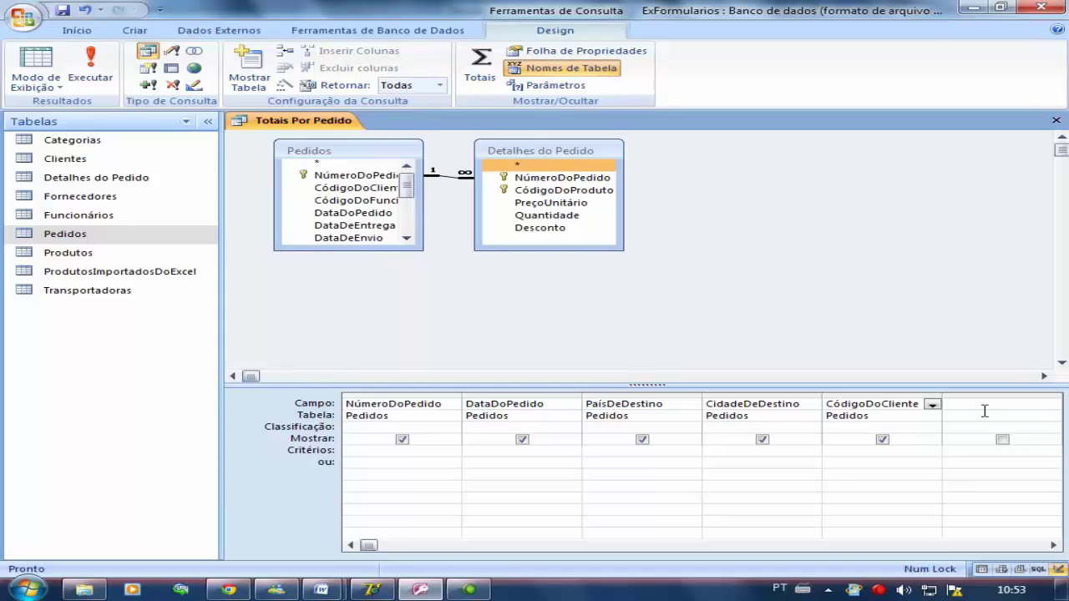
left_click(949, 404)
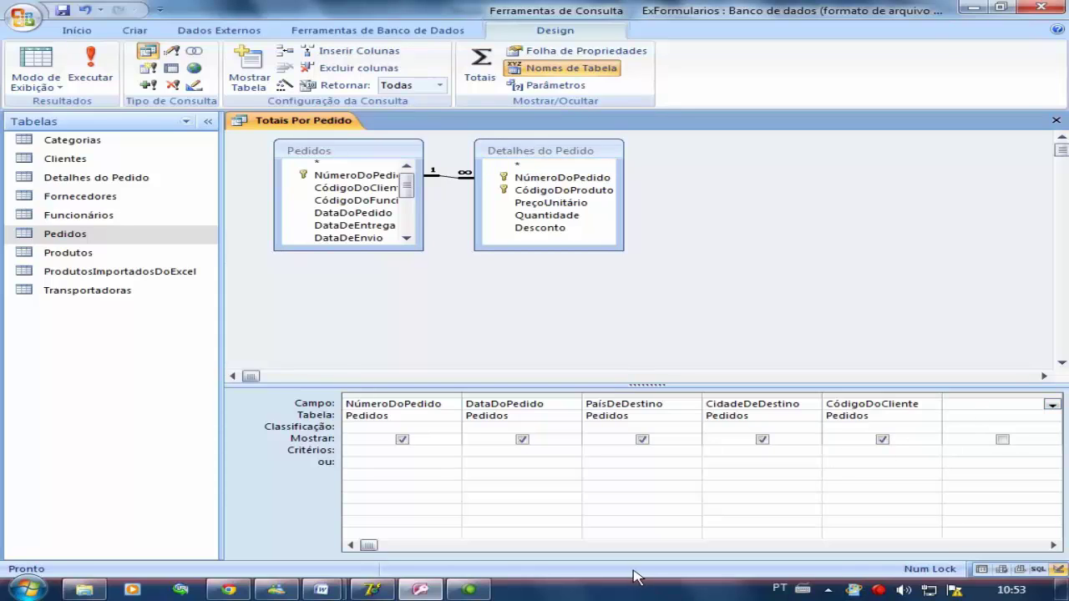
type("TotalPorPedido")
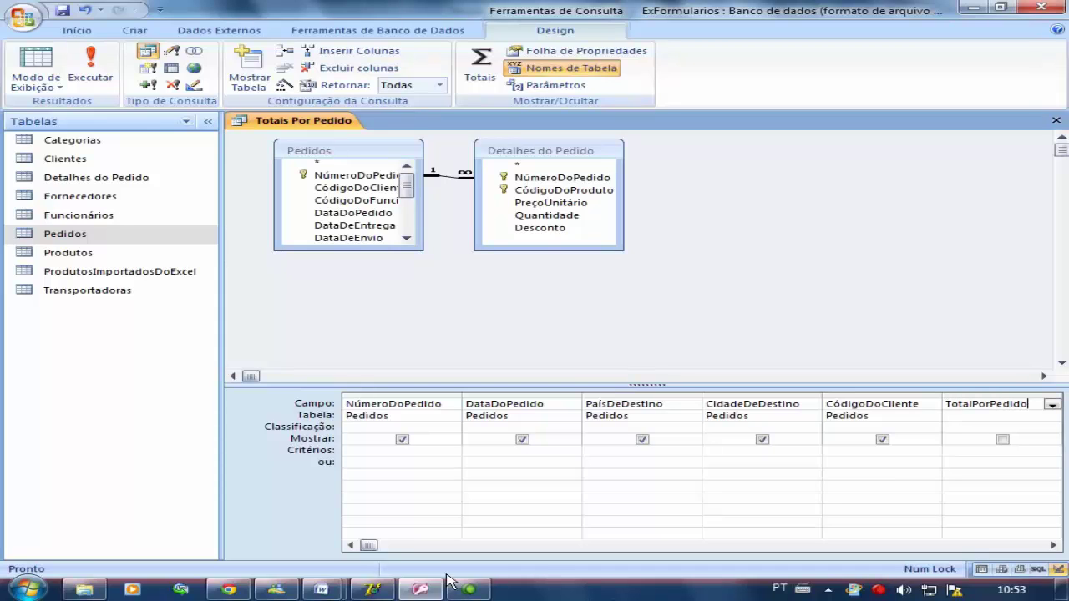
type(":([Pre")
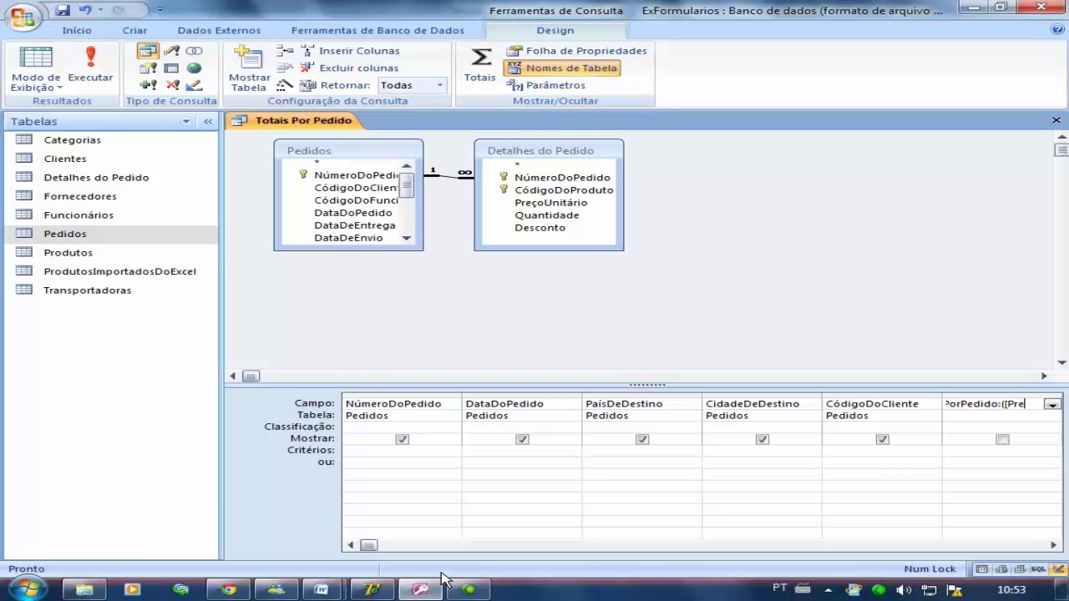
type("ço")
left_click(523, 217)
type("U")
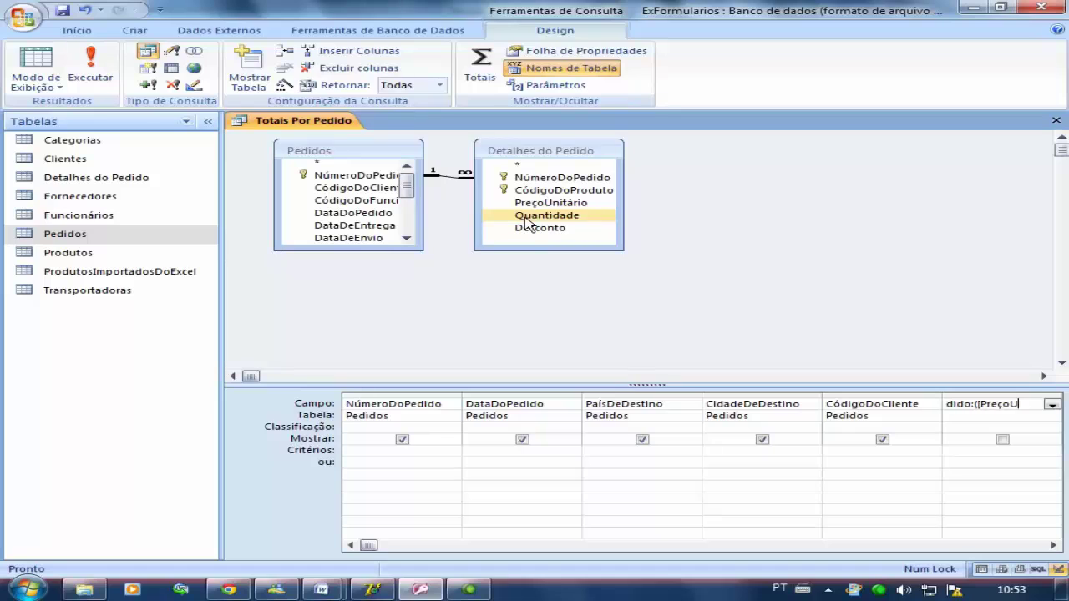
type("nitário")
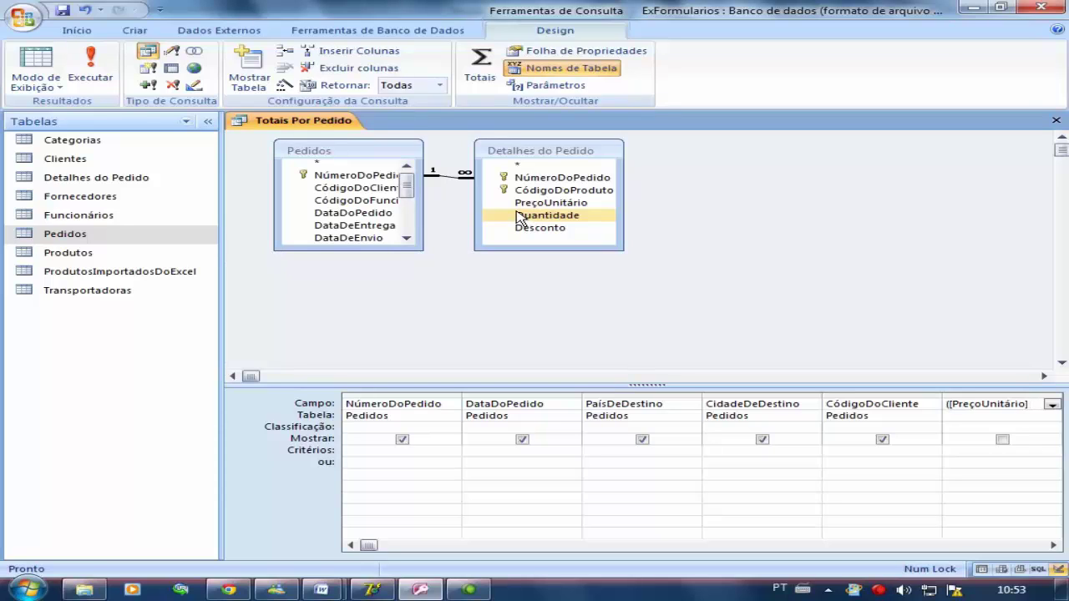
type("*")
type("[Quanti")
type("dade")
type("]")
type(")")
type("*")
type("(1-")
type("[")
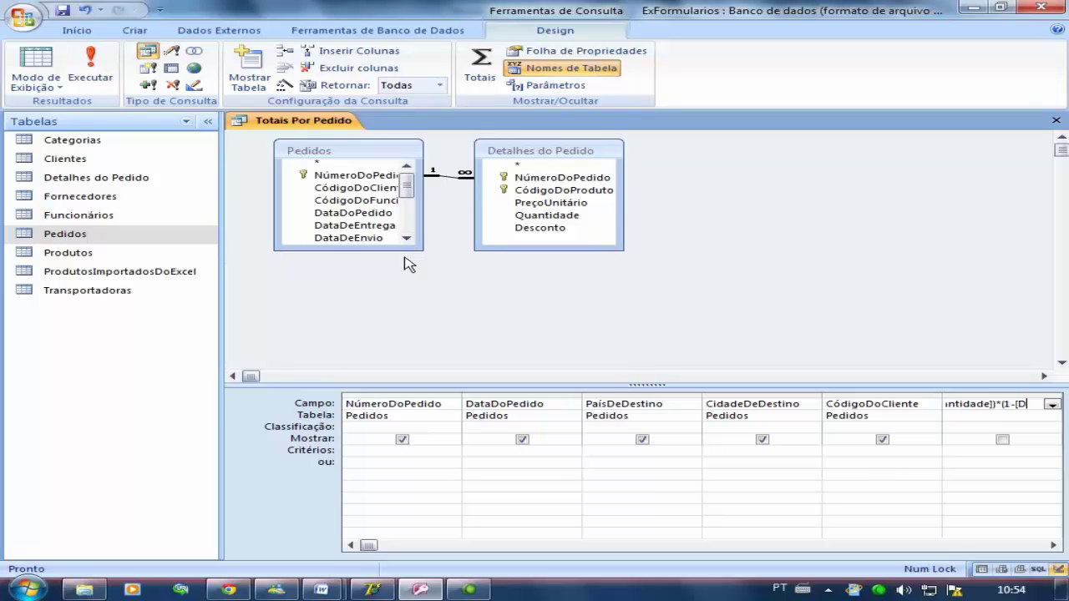
type("Desconto")
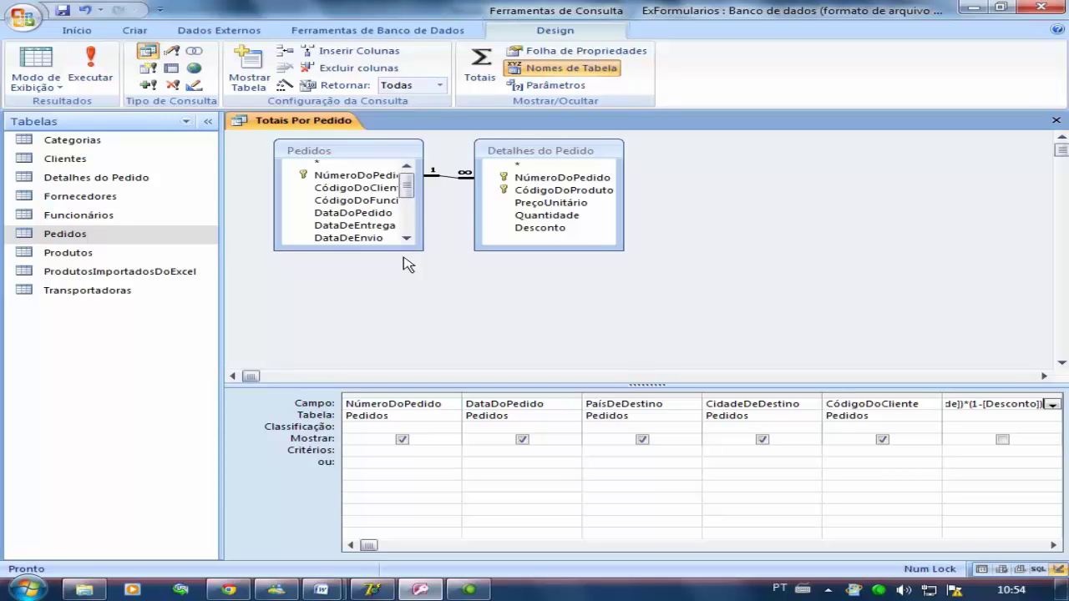
type("+[F")
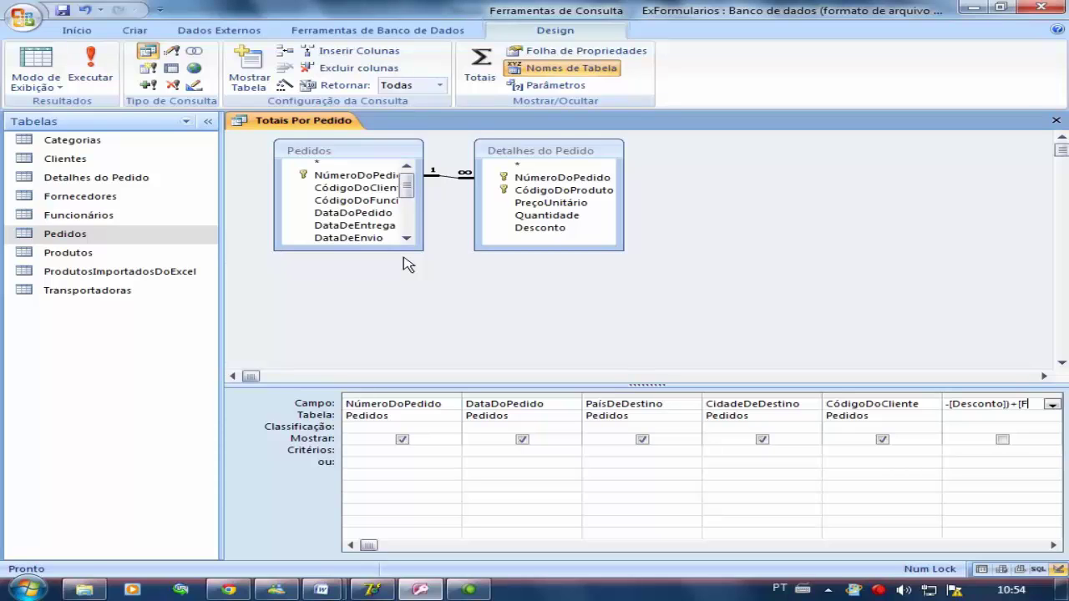
type("rete]")
key("Down")
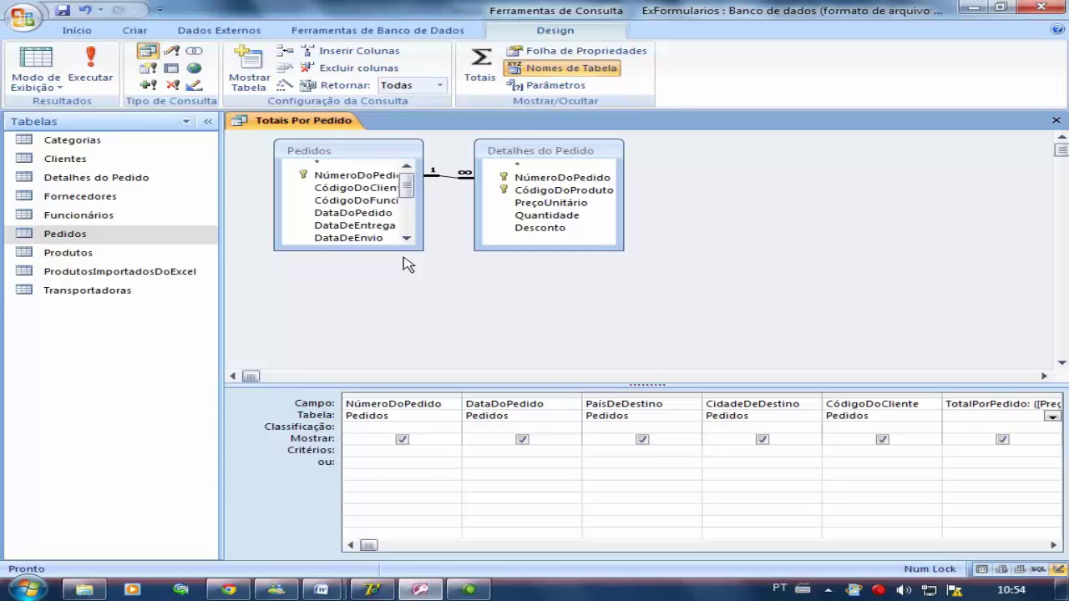
- Display the query's results in datasheet view and examine the order rows and TotalPorPedido values through to the last record
left_click(55, 61)
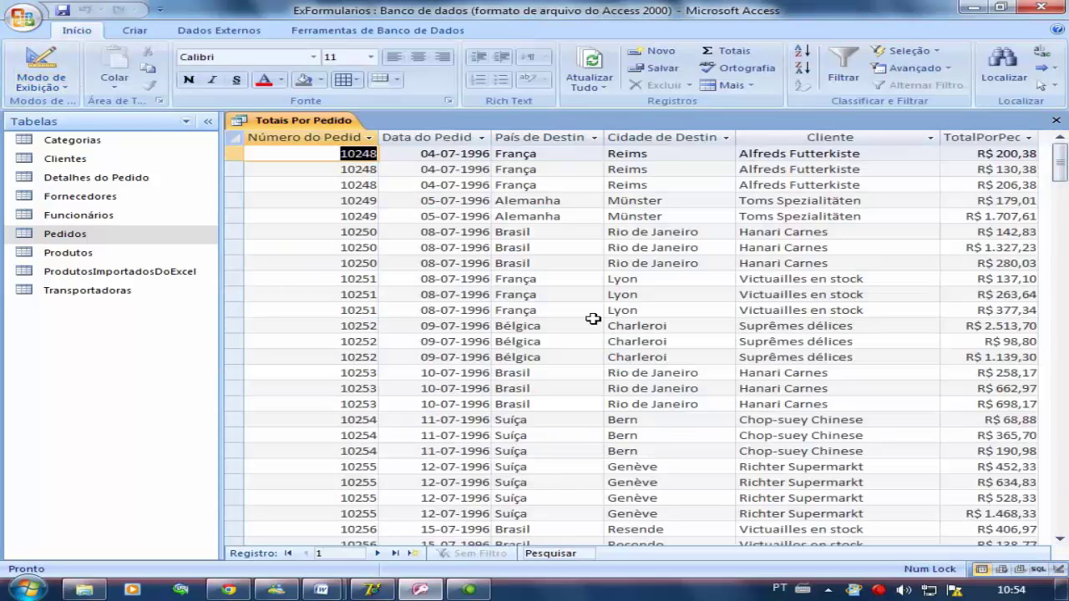
scroll(548, 375, "down", 2)
left_click(505, 470)
left_click_drag(1059, 184, 1059, 452)
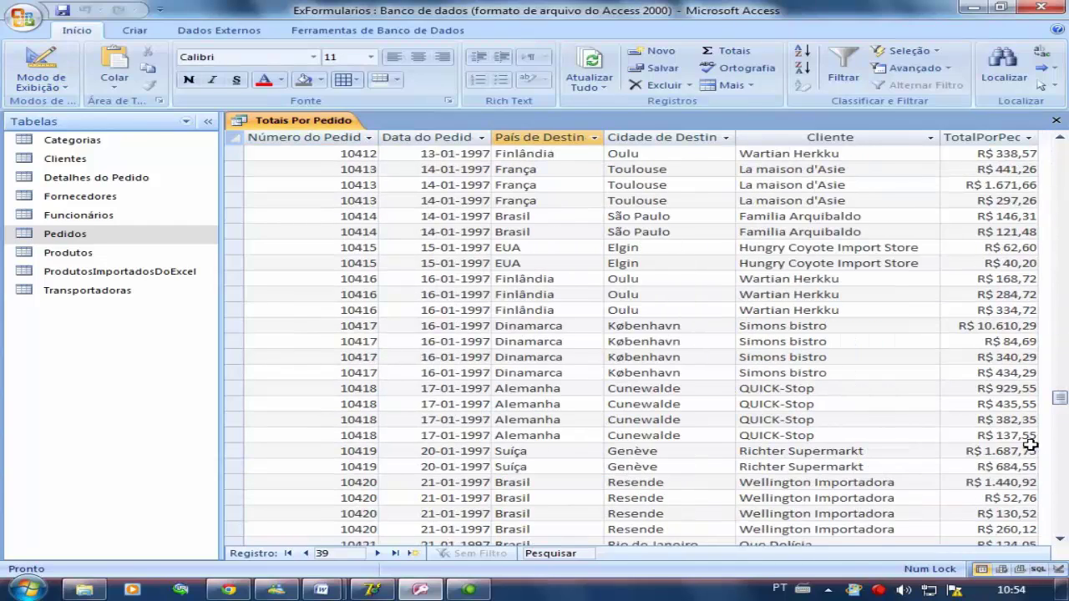
left_click(704, 506)
scroll(745, 490, "down", 7)
left_click(1059, 453)
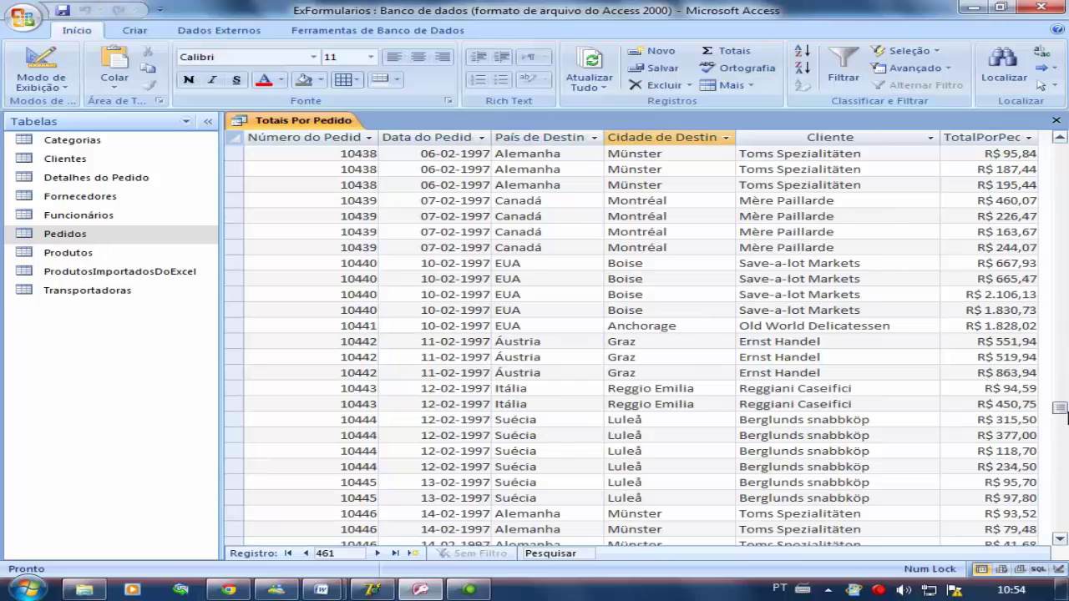
left_click_drag(1059, 452, 1059, 468)
left_click(908, 500)
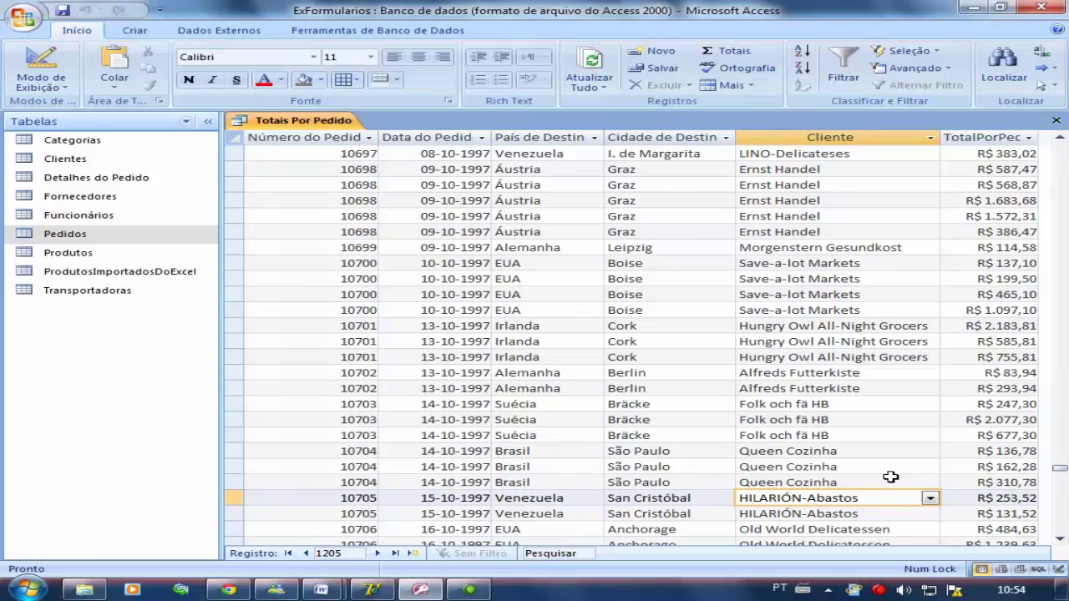
key("Page_Down")
key("Tab")
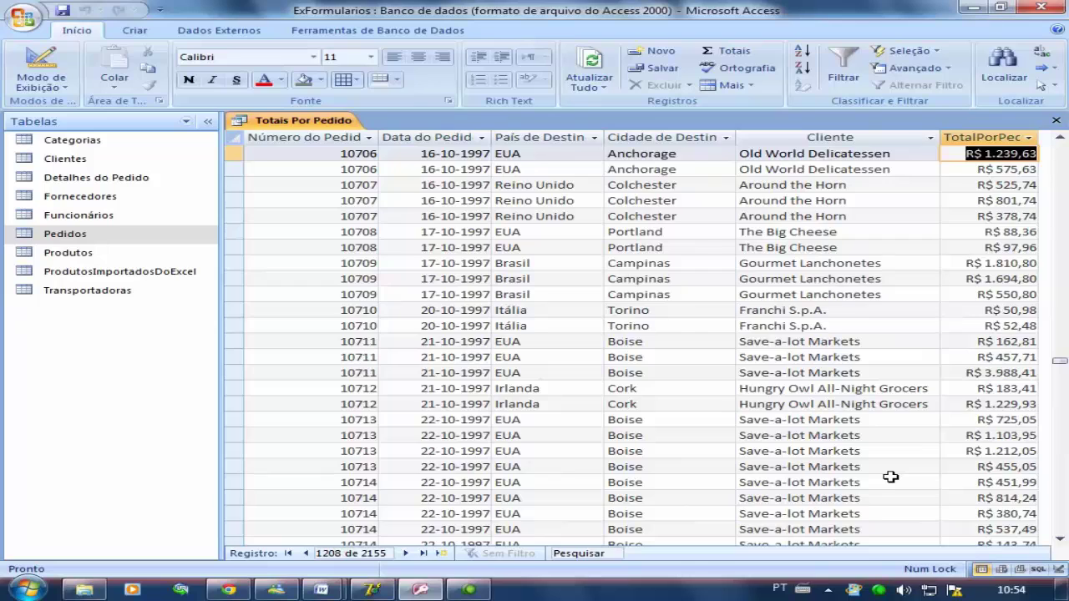
key("ctrl+End")
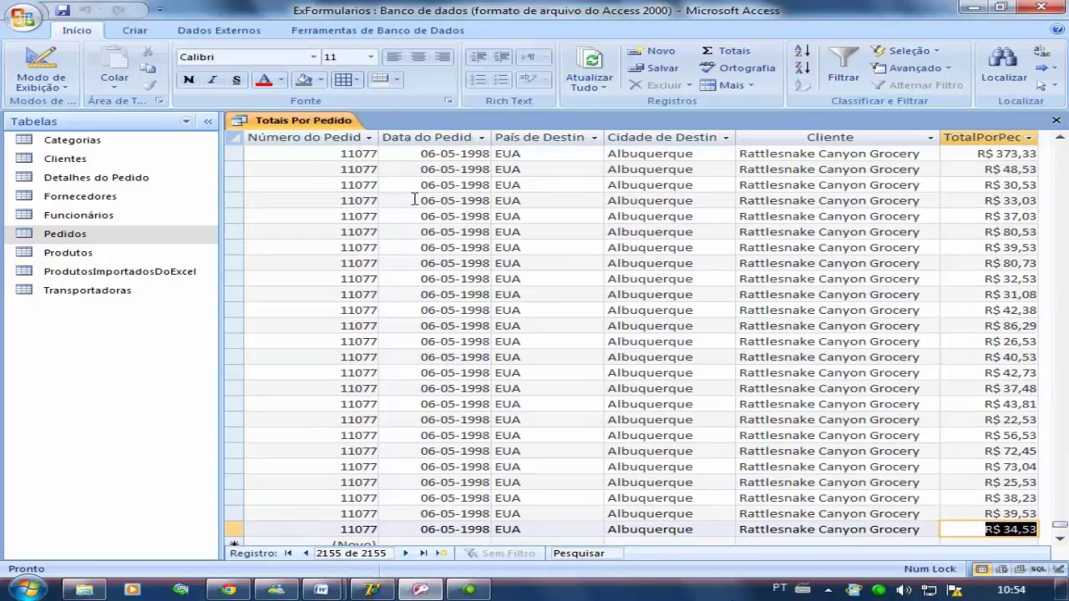
- Add the Total row to the query design and set the TotalPorPedido column's total to Soma
left_click(47, 74)
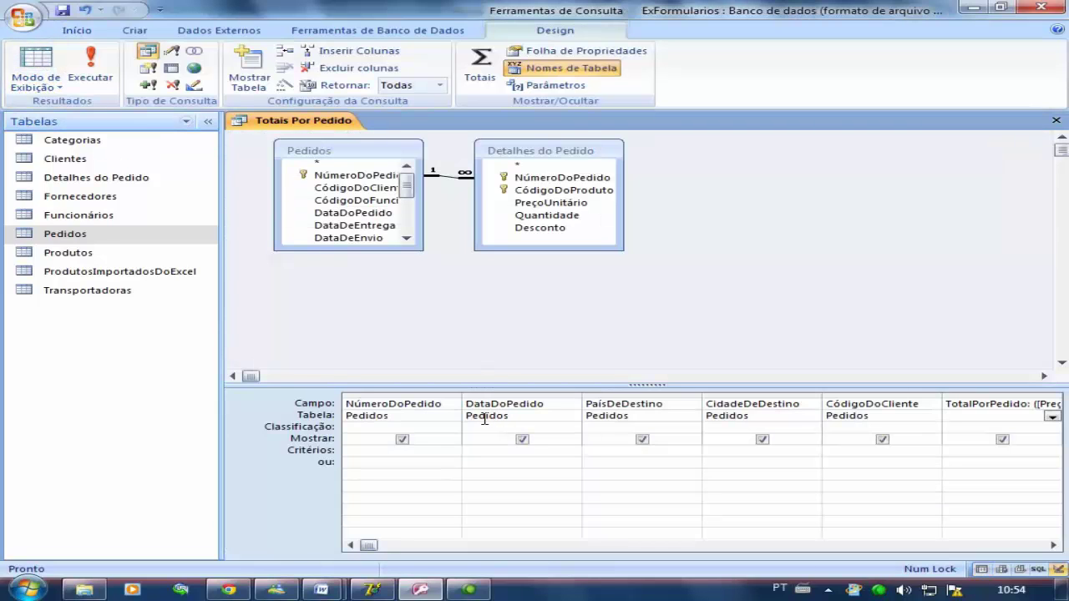
left_click(486, 416)
left_click(481, 65)
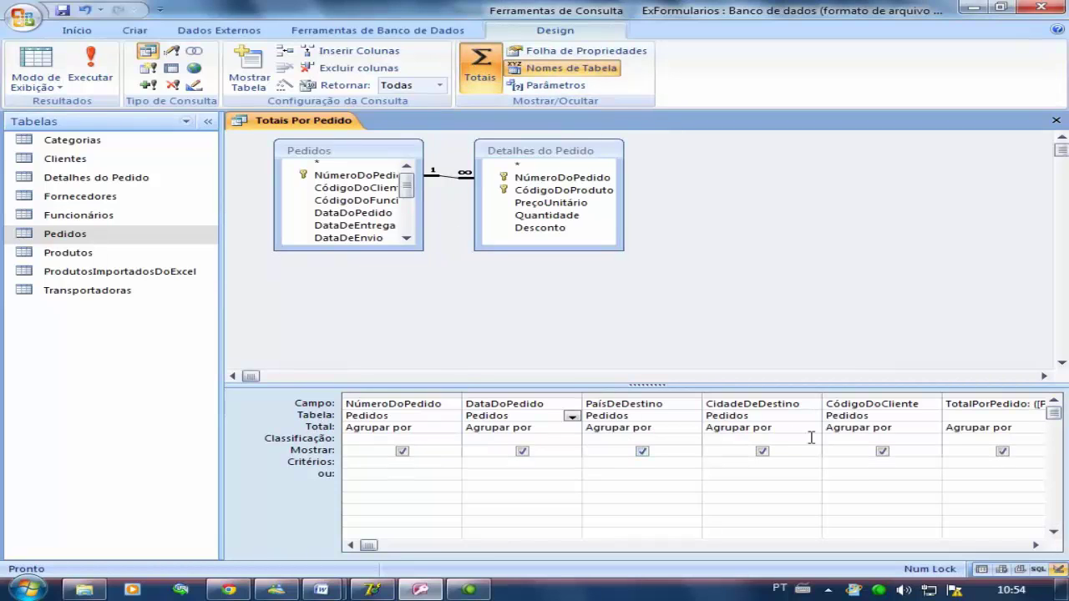
left_click(1033, 427)
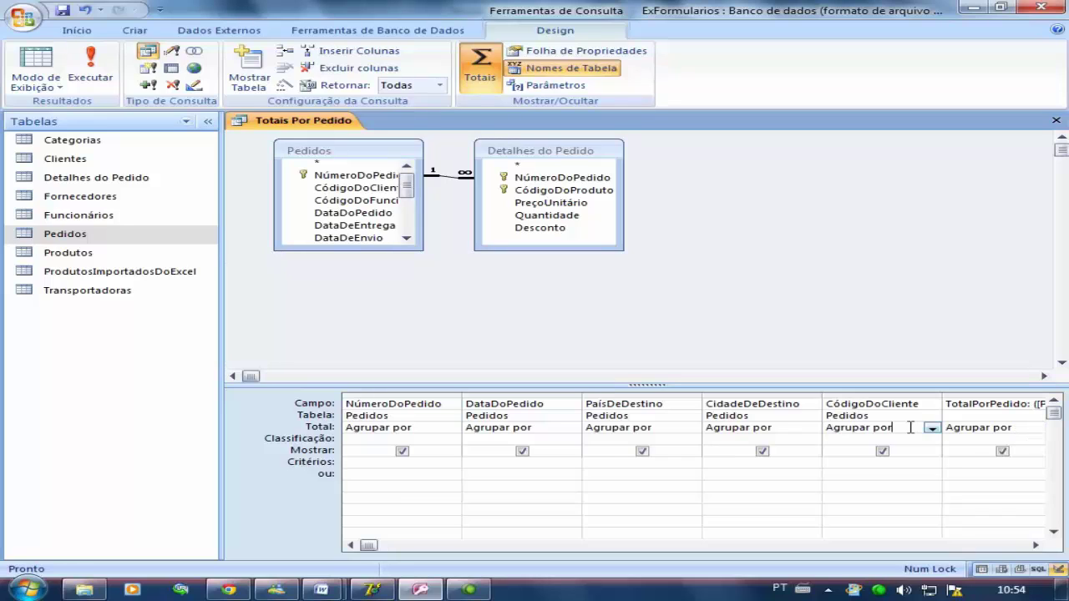
double_click(991, 426)
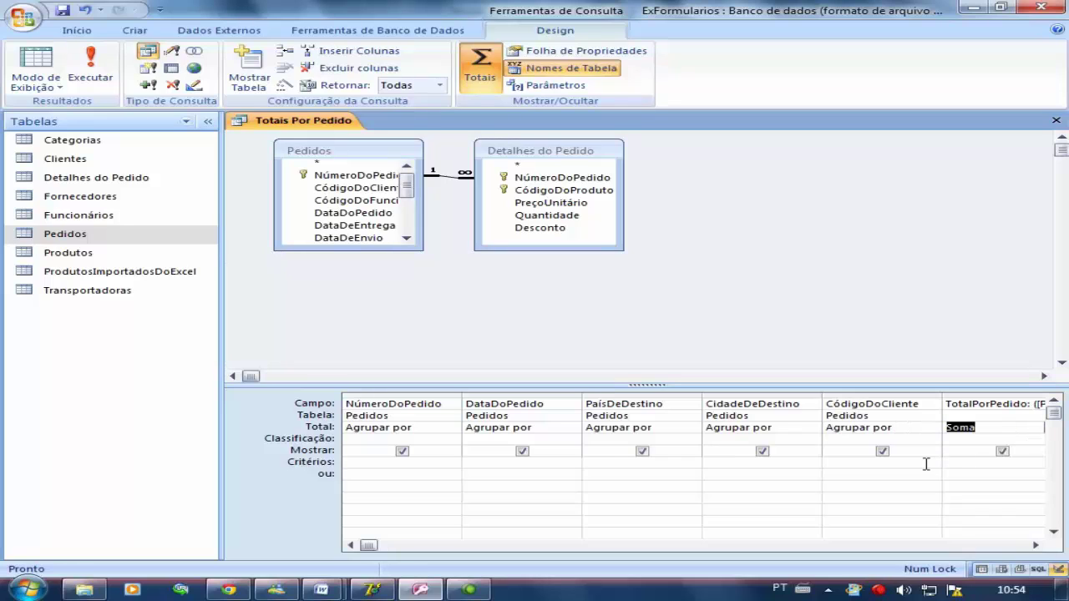
- Display the grouped results in datasheet view, narrow the Cliente column and fit the TotalPorPedido column to its contents
left_click(38, 75)
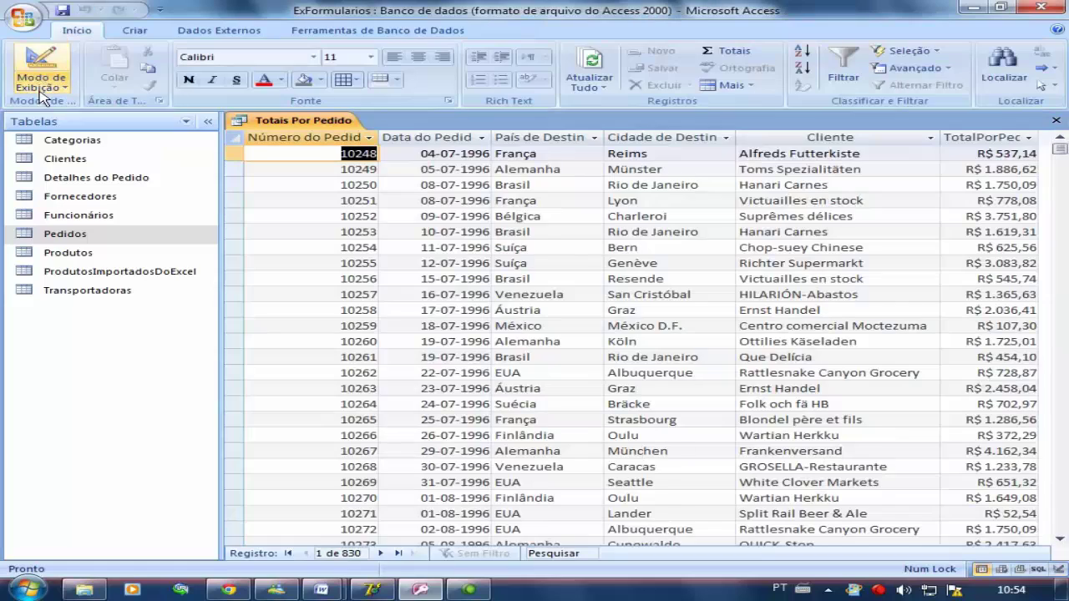
scroll(535, 401, "down", 12)
scroll(534, 415, "down", 4)
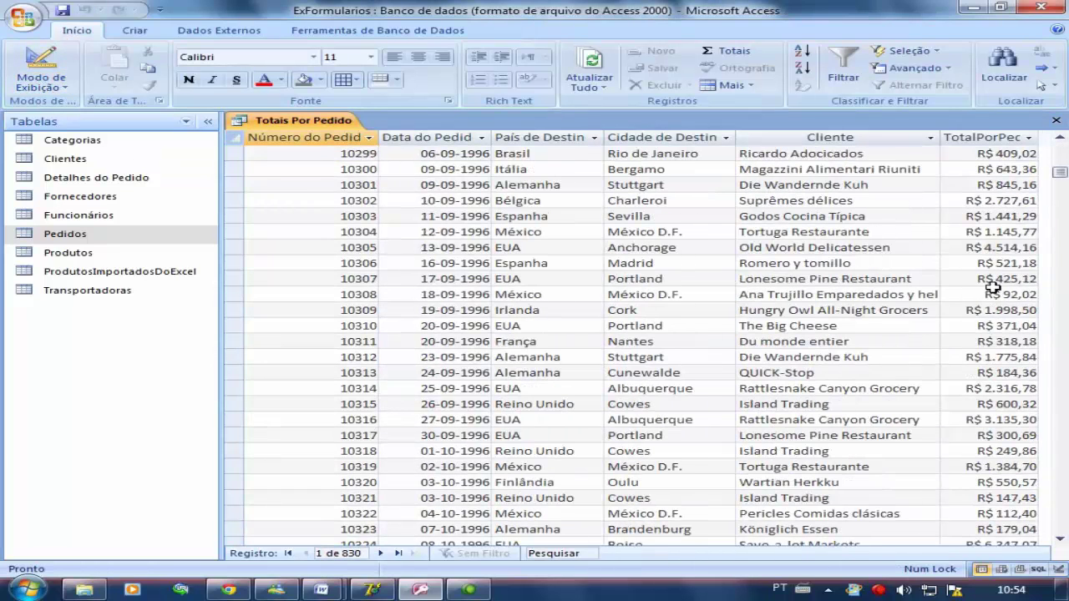
scroll(1002, 242, "down", 1)
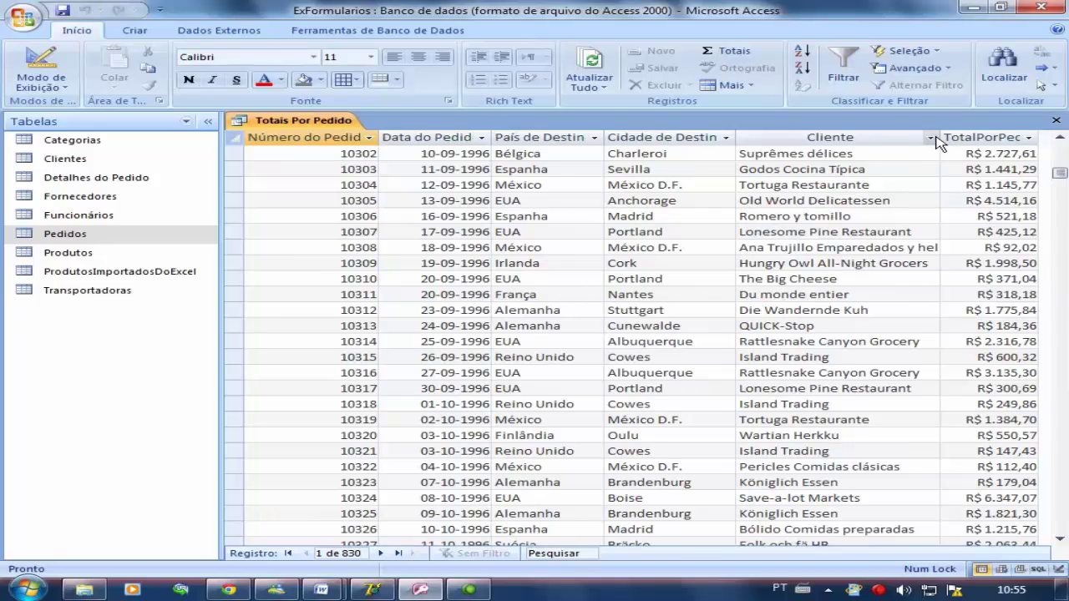
left_click_drag(941, 138, 894, 138)
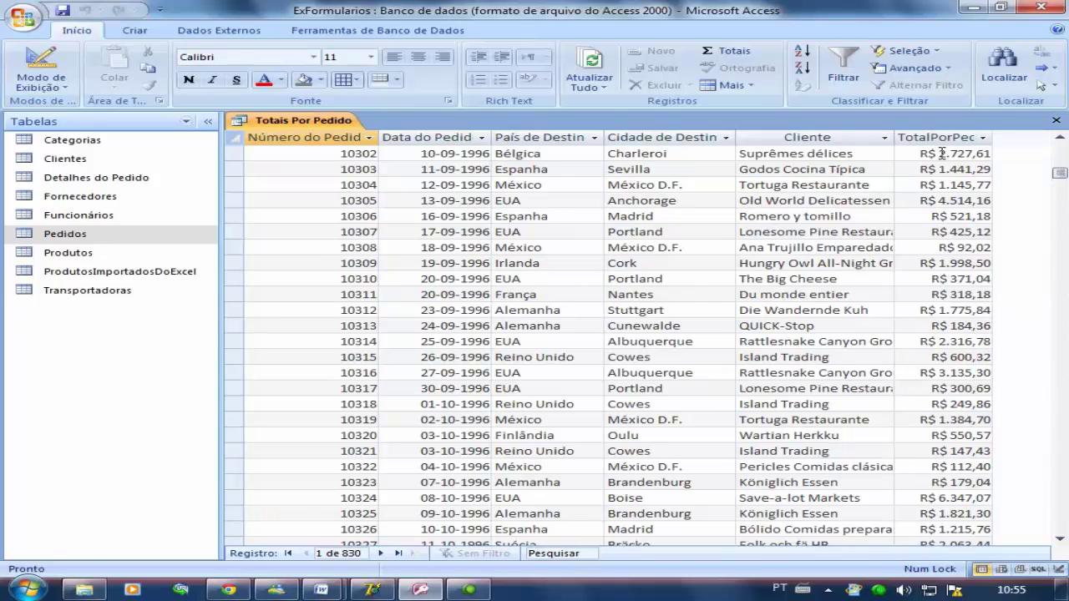
double_click(993, 139)
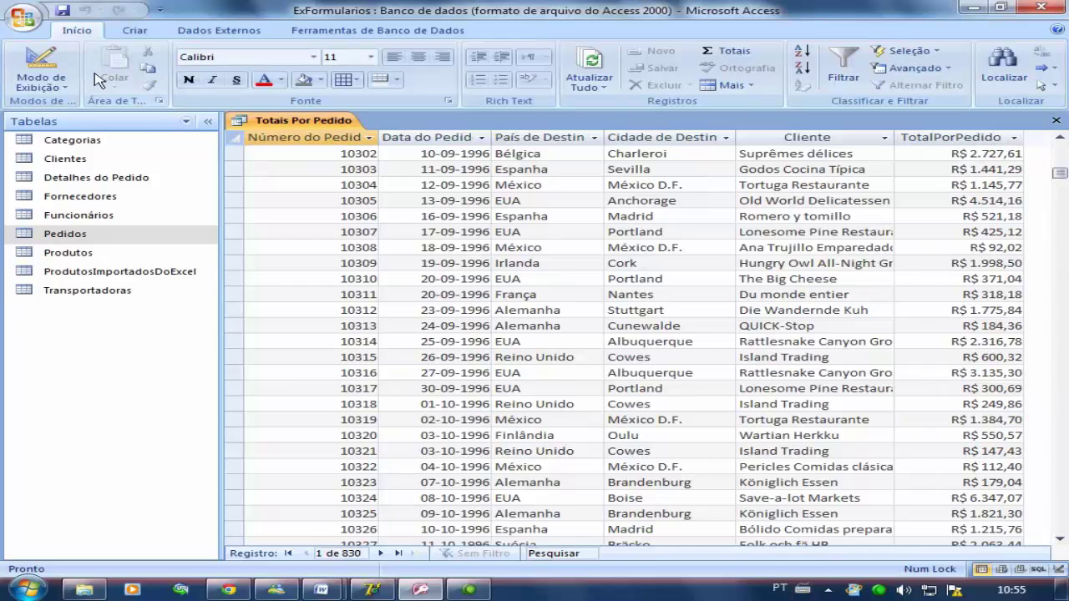
- Sort the query by NúmeroDoPedido in Crescente order and check the sorted rows in datasheet view
left_click(41, 65)
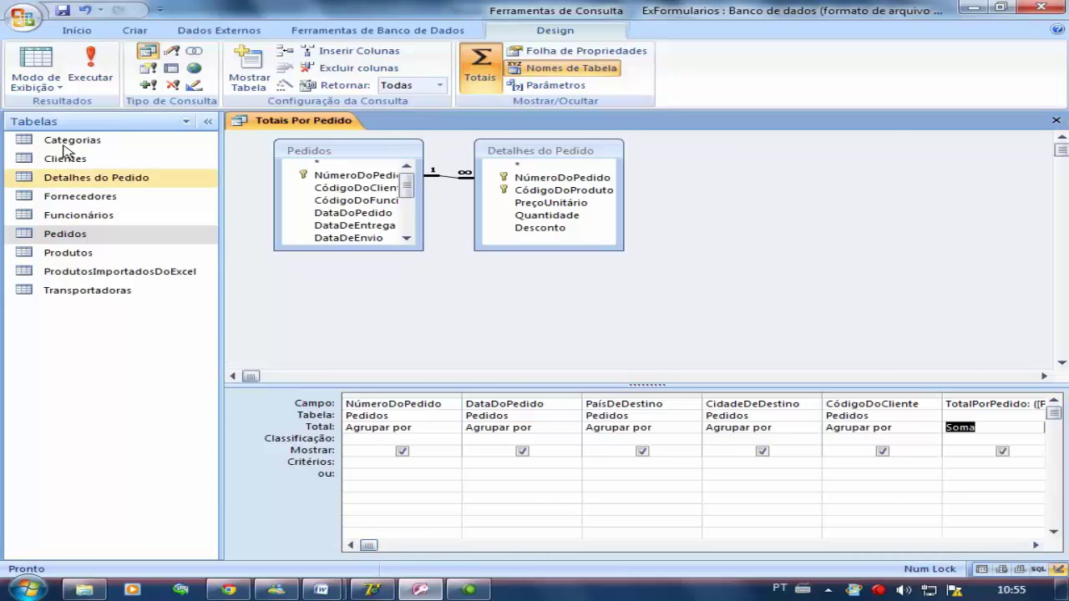
left_click(44, 58)
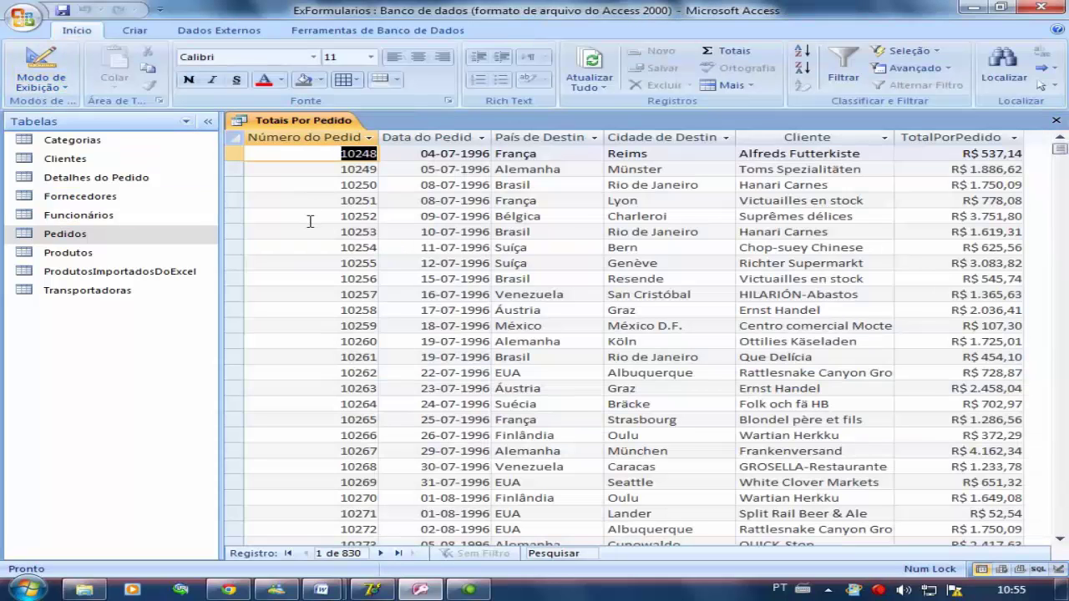
scroll(309, 221, "down", 4)
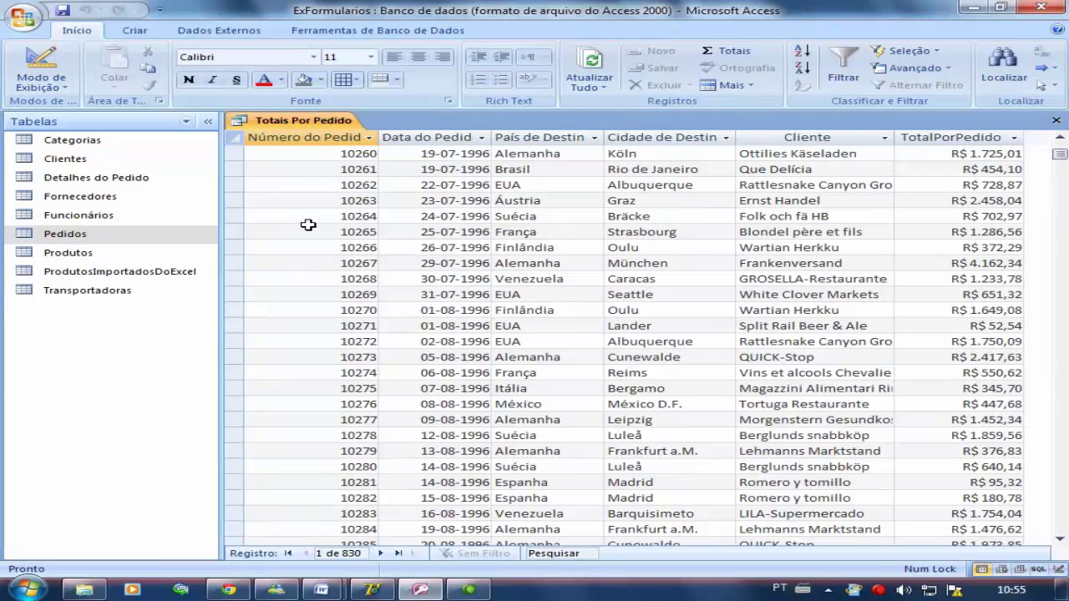
scroll(309, 224, "up", 4)
left_click(38, 71)
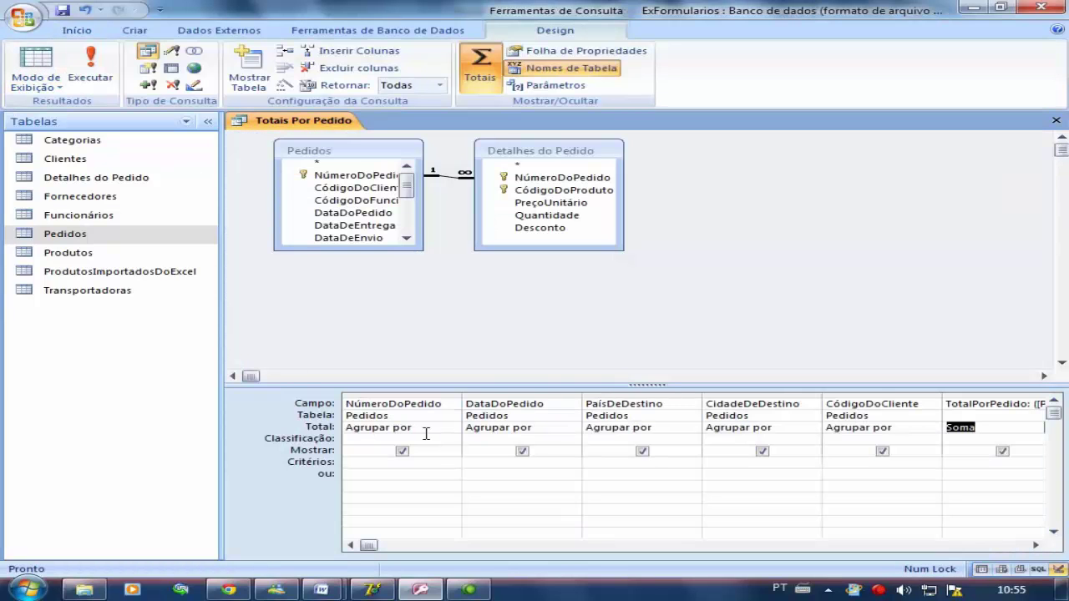
left_click(428, 440)
left_click(449, 440)
left_click(418, 450)
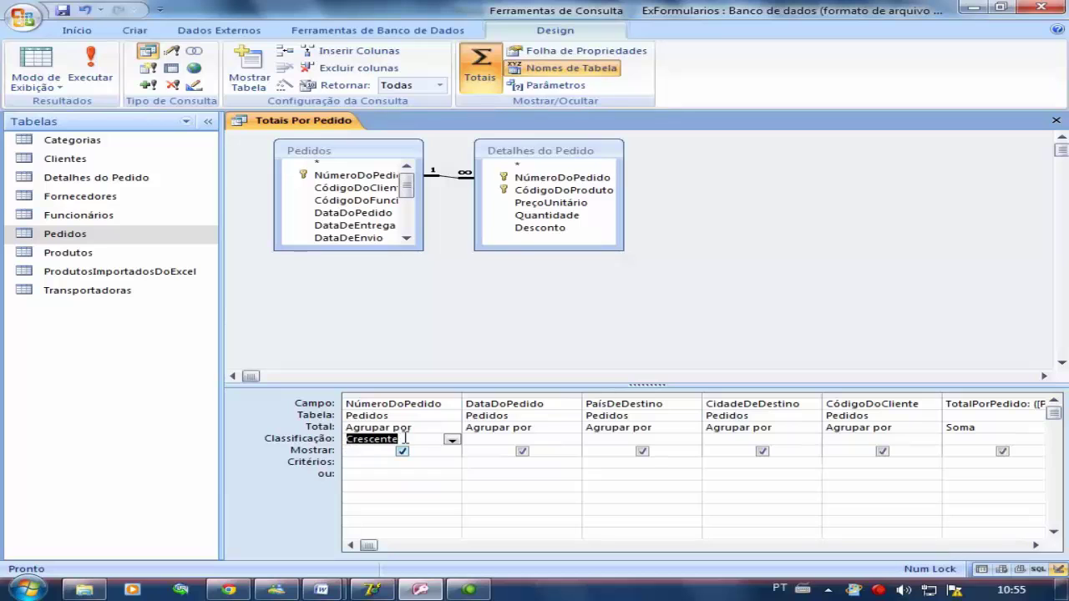
left_click(37, 66)
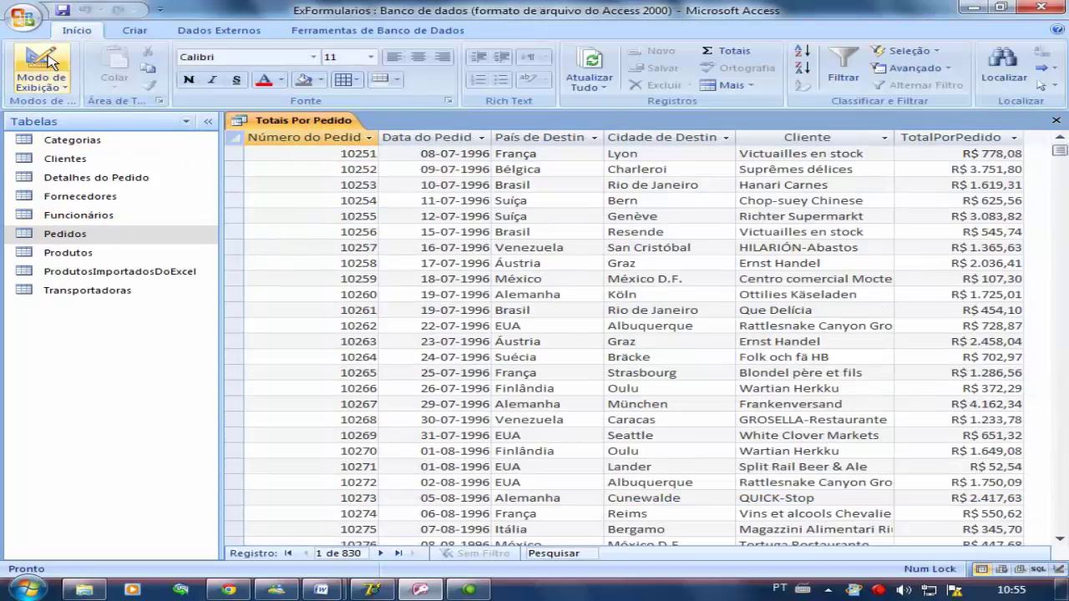
left_click(37, 63)
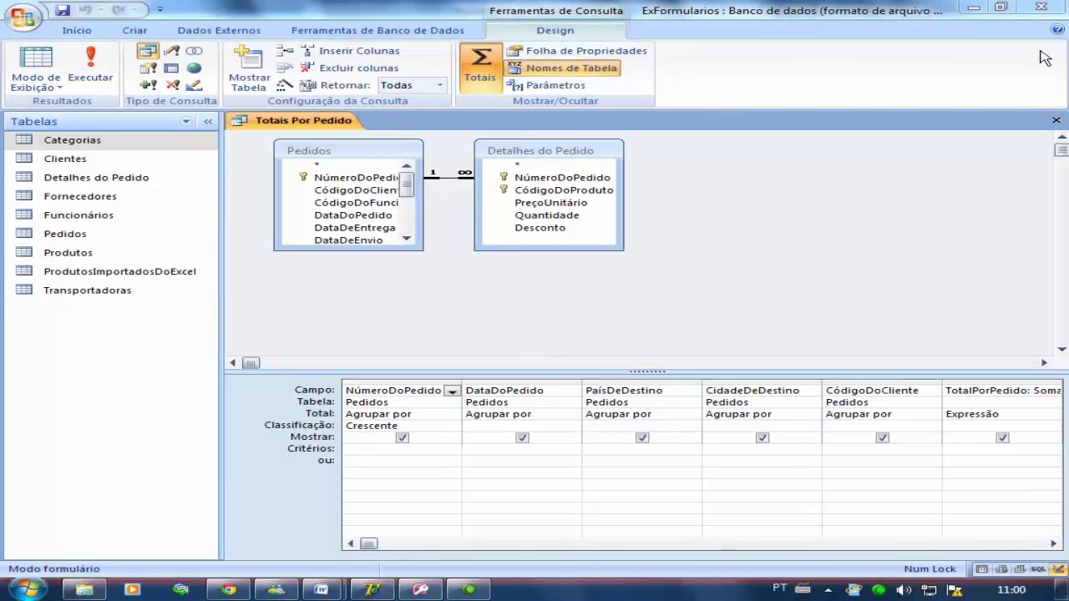
- Start the form wizard on the Totais Por Pedido query and include all of its fields in the form
left_click(135, 30)
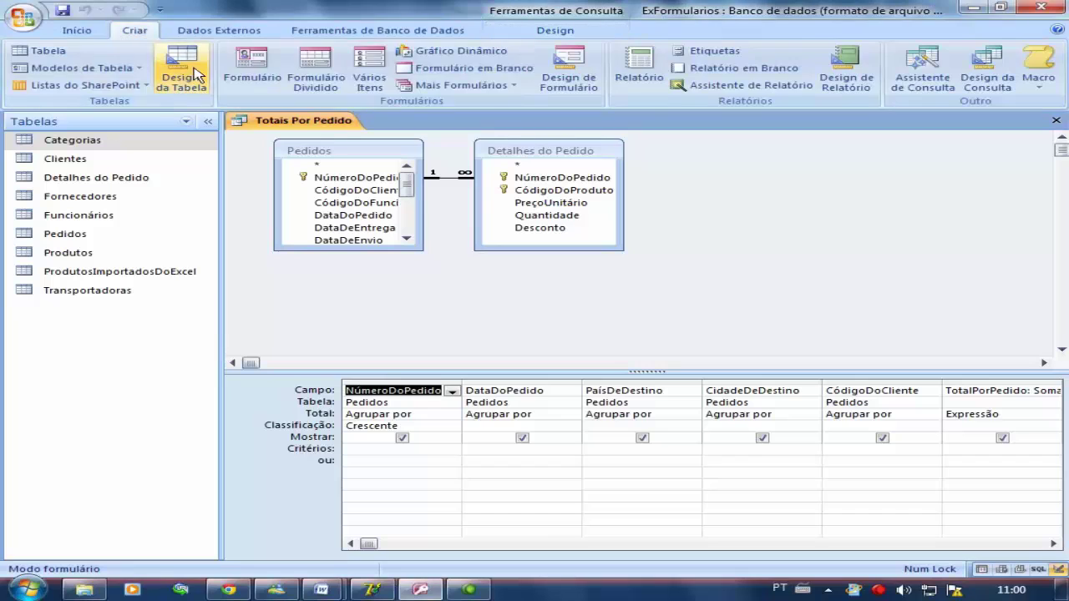
left_click(504, 87)
left_click(491, 113)
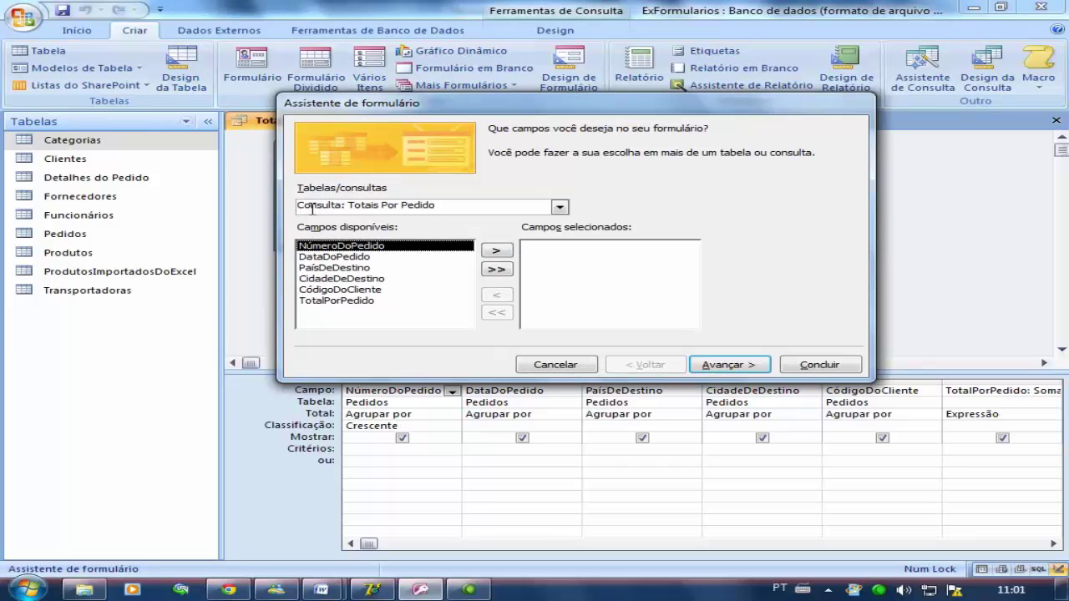
left_click(496, 270)
left_click(727, 365)
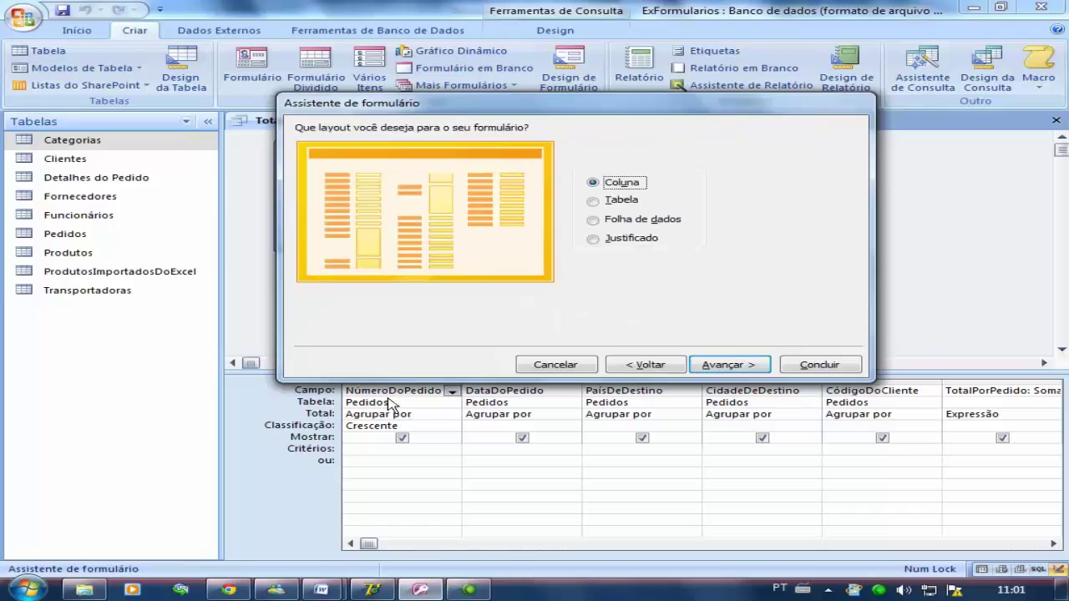
- Choose the Tabela layout, keep the Viagem style and the title "Totais Por Pedido", and create the form
left_click(595, 202)
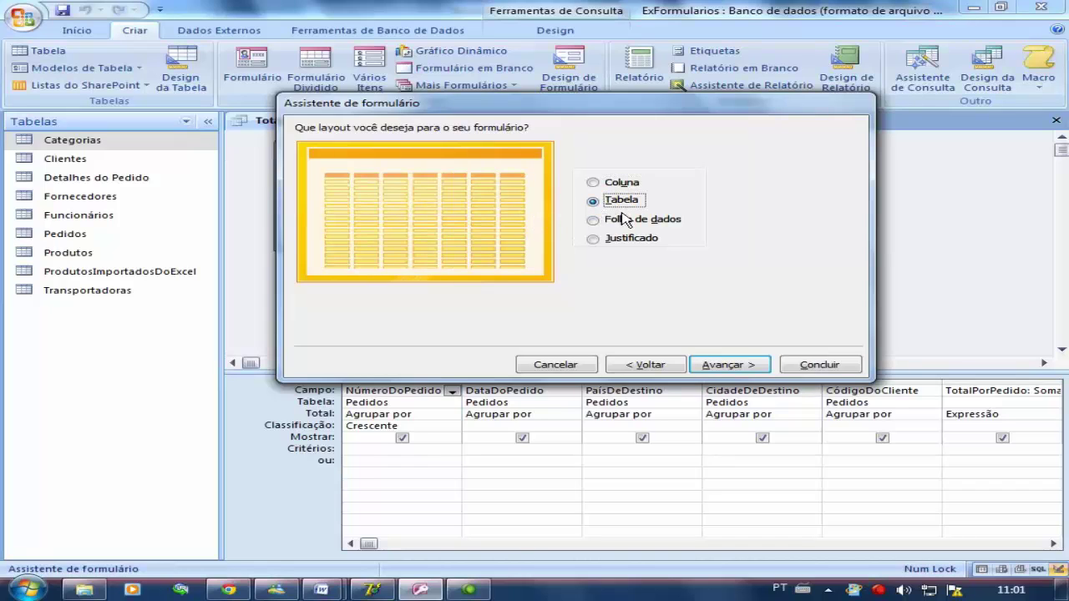
left_click(609, 221)
left_click(608, 205)
left_click(633, 244)
left_click(622, 205)
left_click(740, 368)
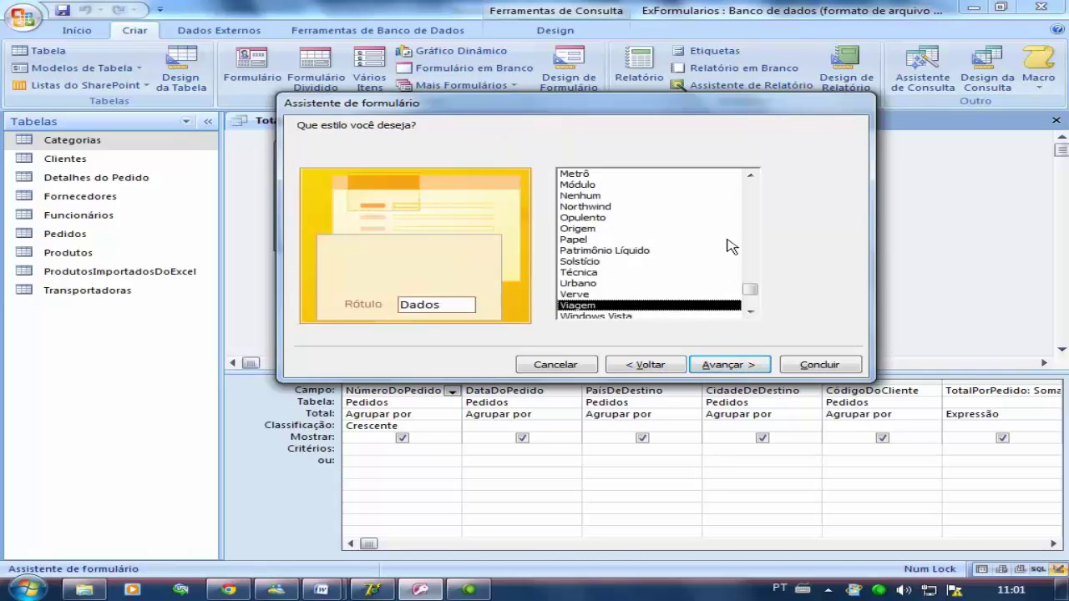
left_click(728, 368)
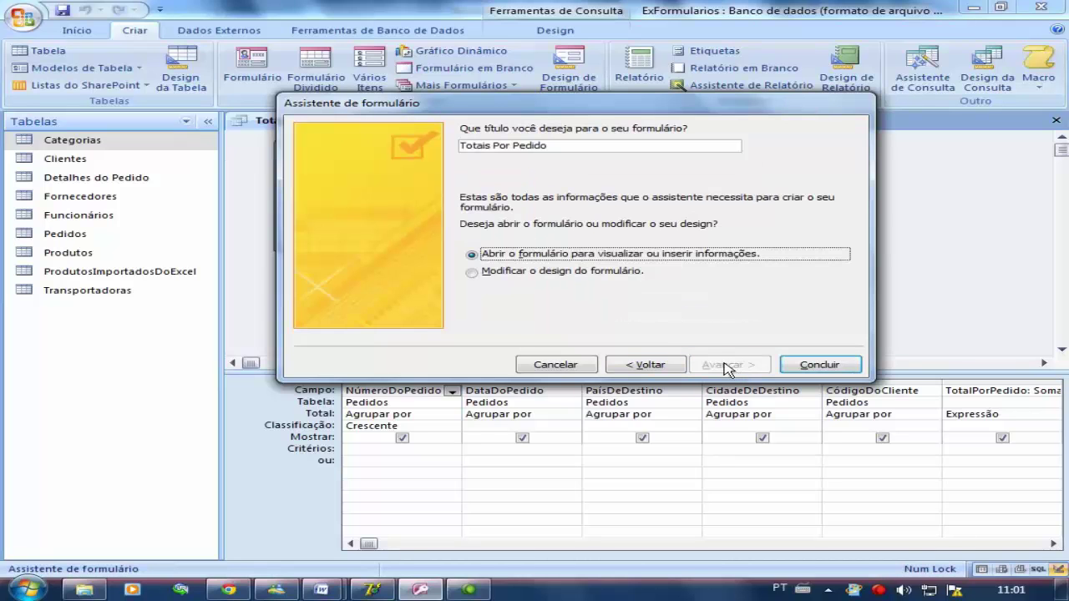
left_click(817, 365)
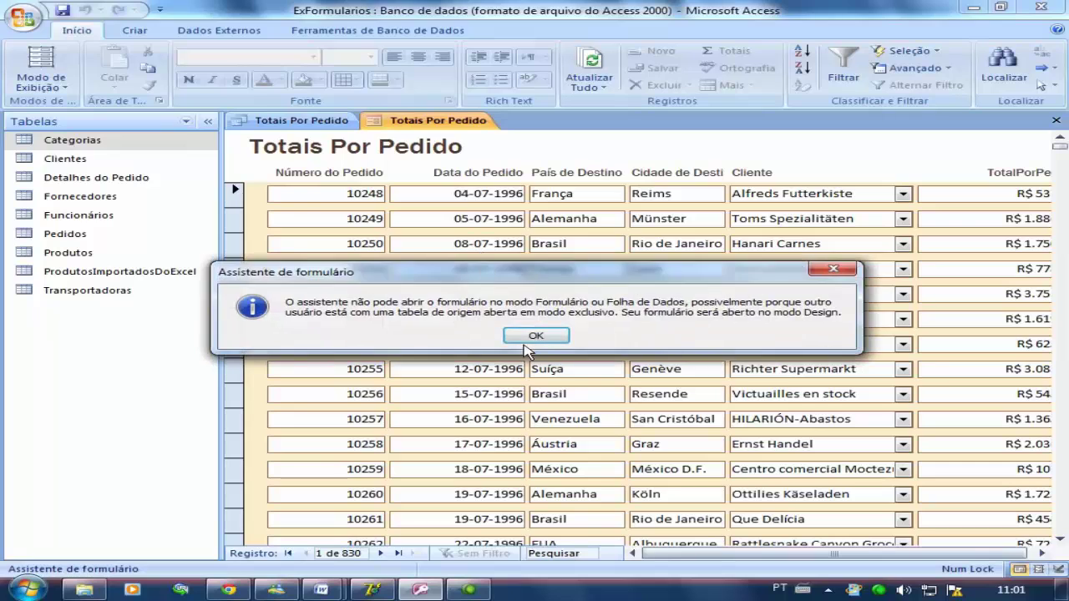
- Dismiss the wizard's message, close the query design and show the Totais Por Pedido form in Design view
left_click(526, 336)
left_click(303, 121)
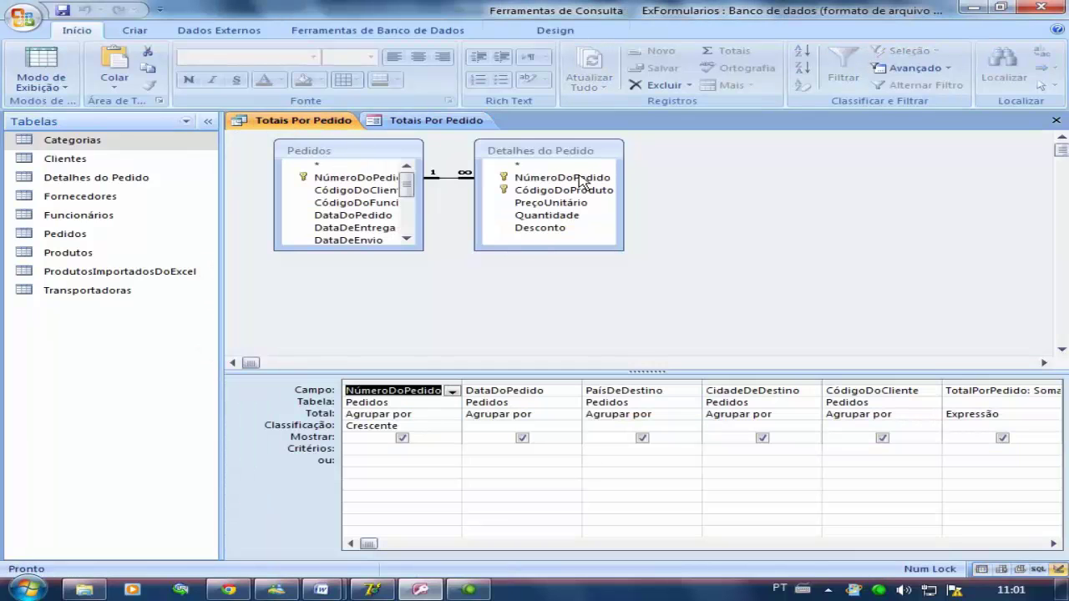
left_click(1056, 120)
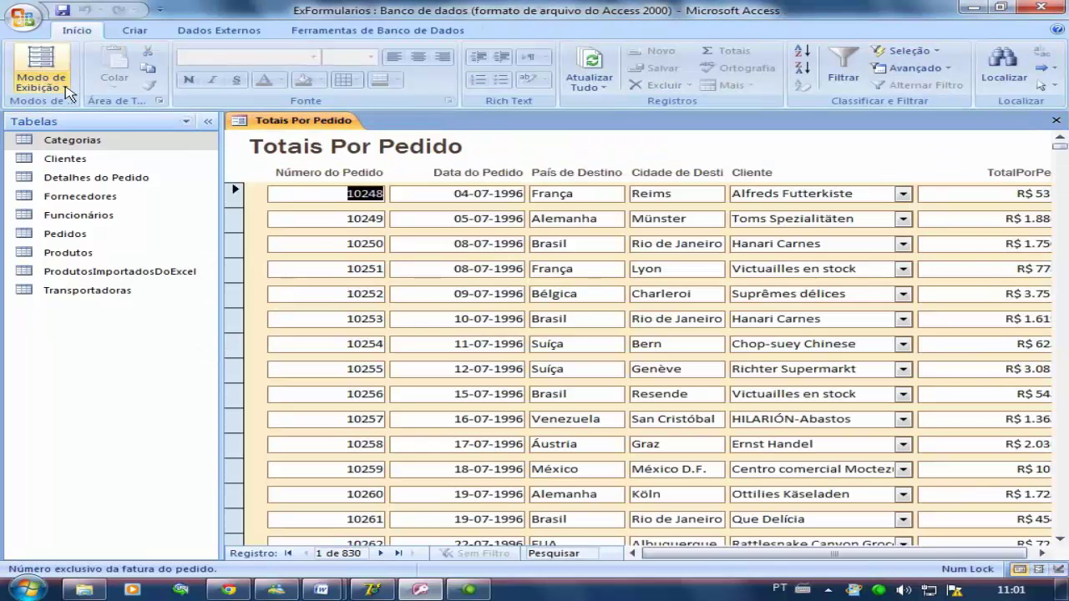
left_click(40, 82)
left_click(50, 181)
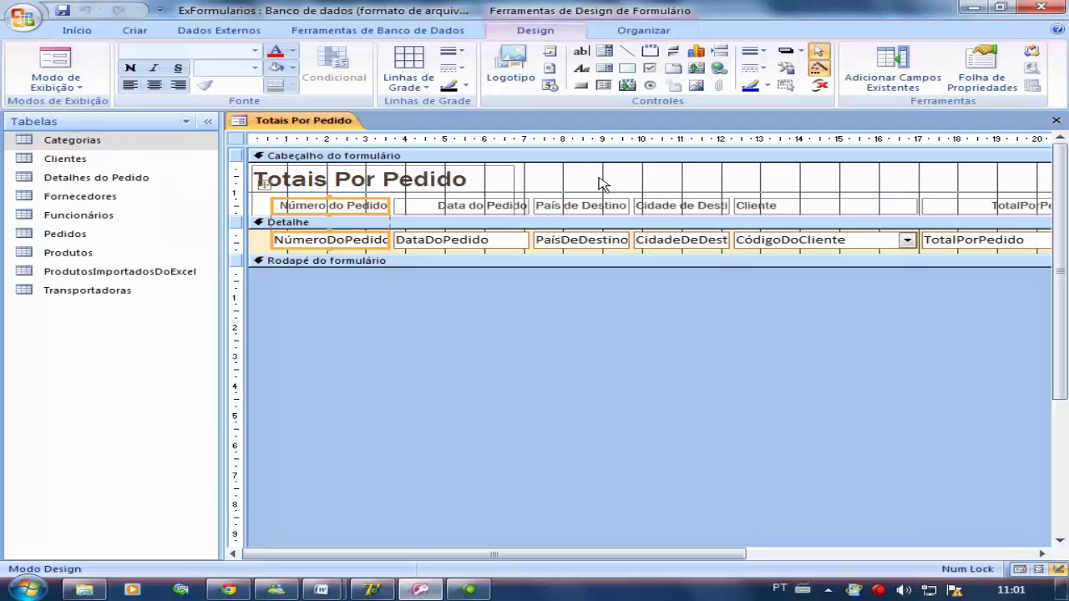
- Display the form in Form view and examine its order records and columns across the full width
left_click(55, 60)
scroll(974, 415, "down", 7)
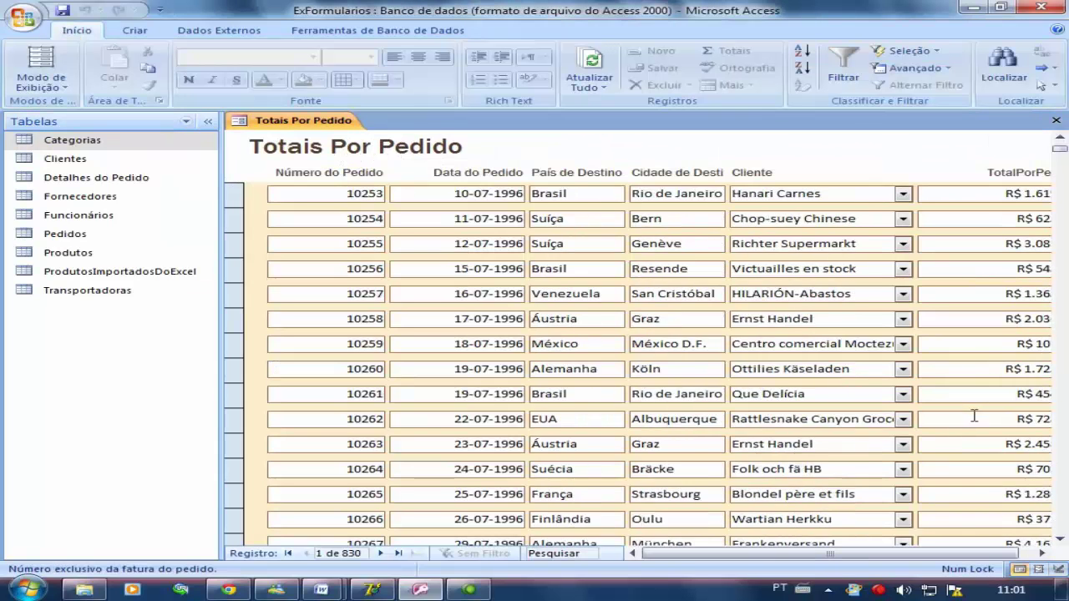
scroll(472, 373, "up", 7)
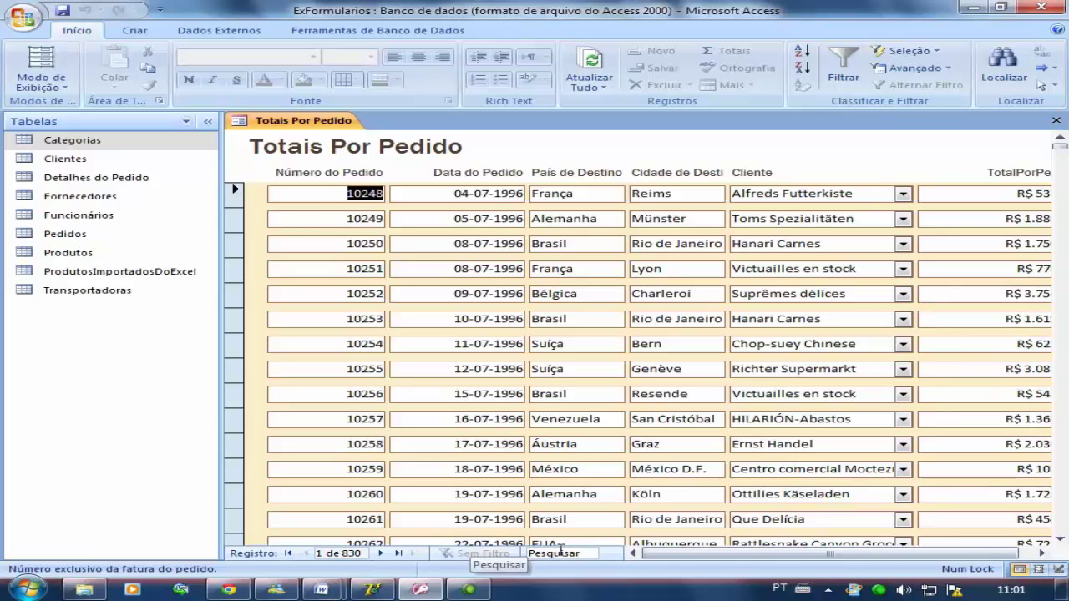
left_click_drag(683, 553, 694, 553)
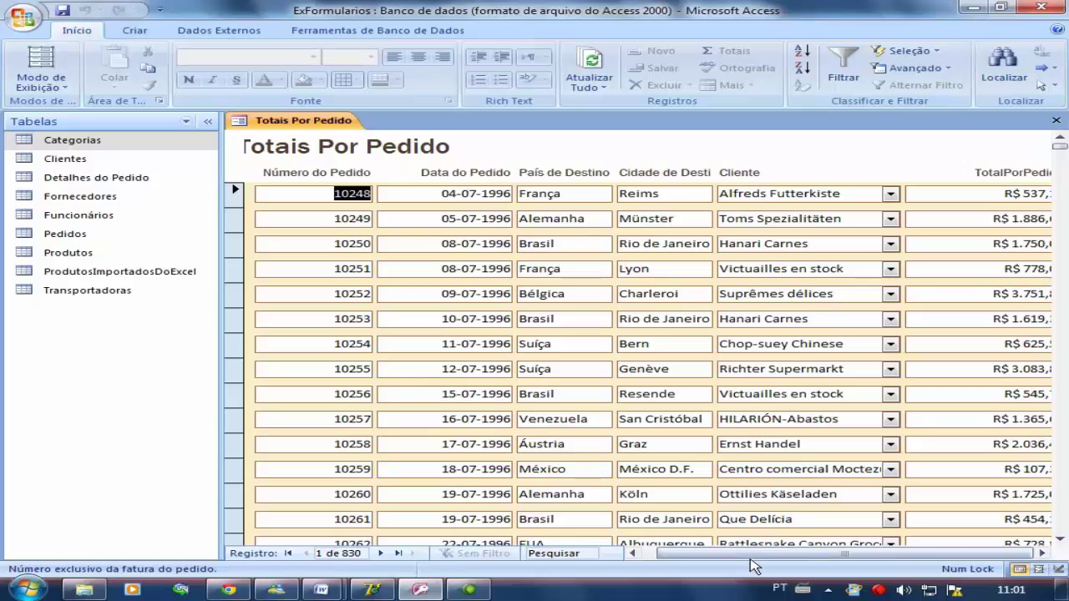
left_click_drag(869, 560, 673, 556)
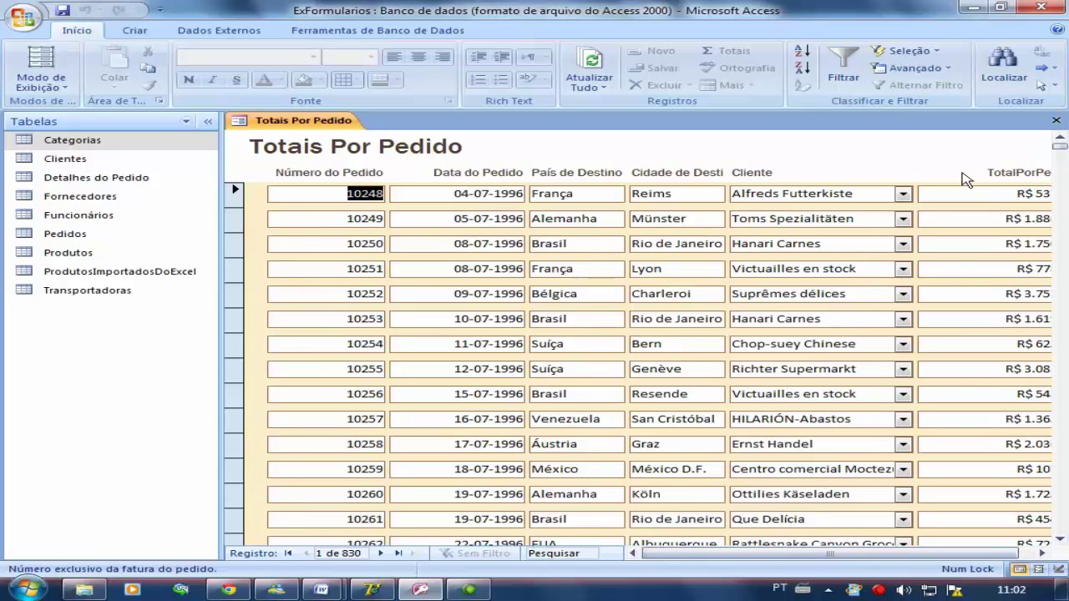
- Show the form in Design view and change the TotalPorPedido column label's caption to "Total Por Pedido"
left_click(62, 90)
left_click(84, 184)
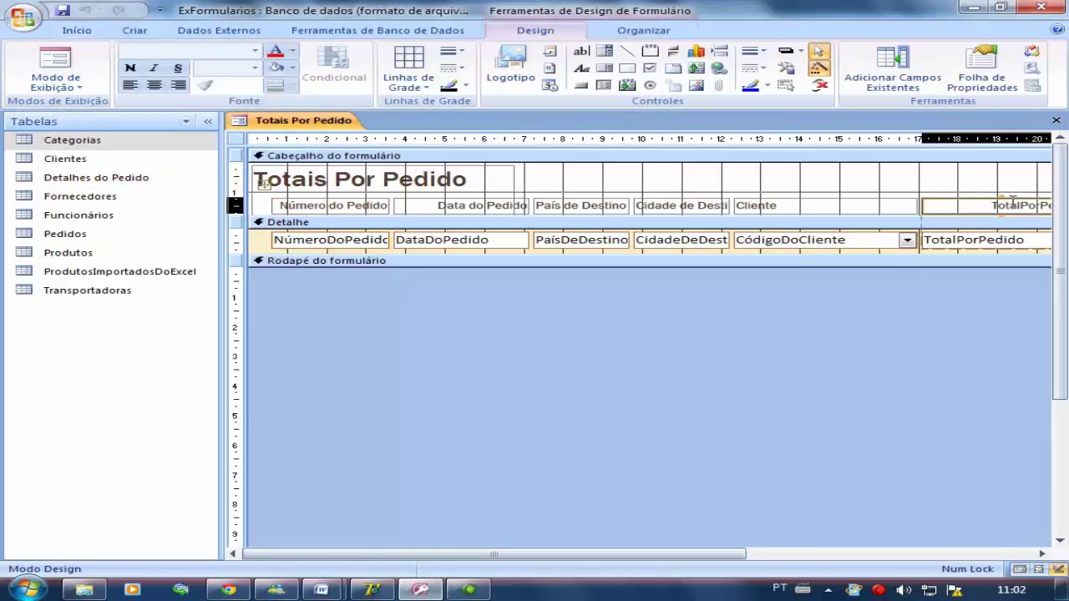
double_click(1013, 203)
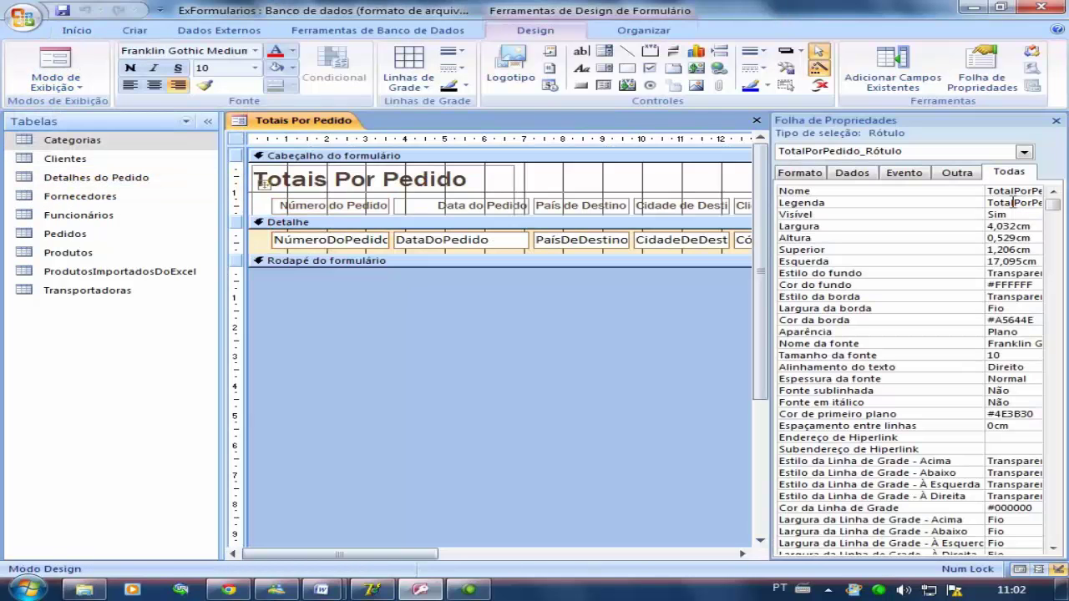
left_click(1055, 122)
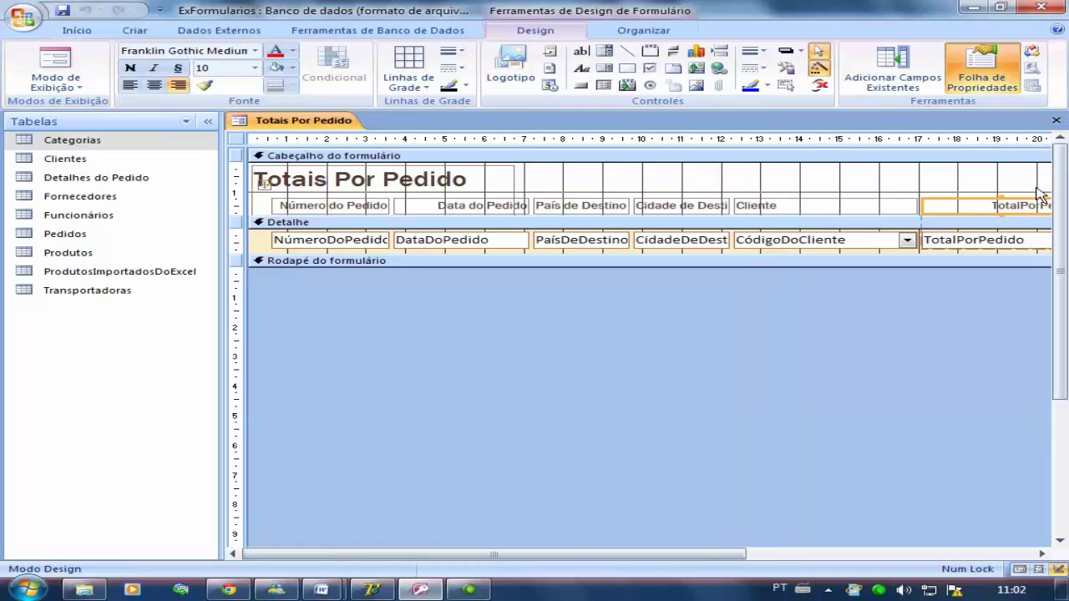
left_click(944, 207)
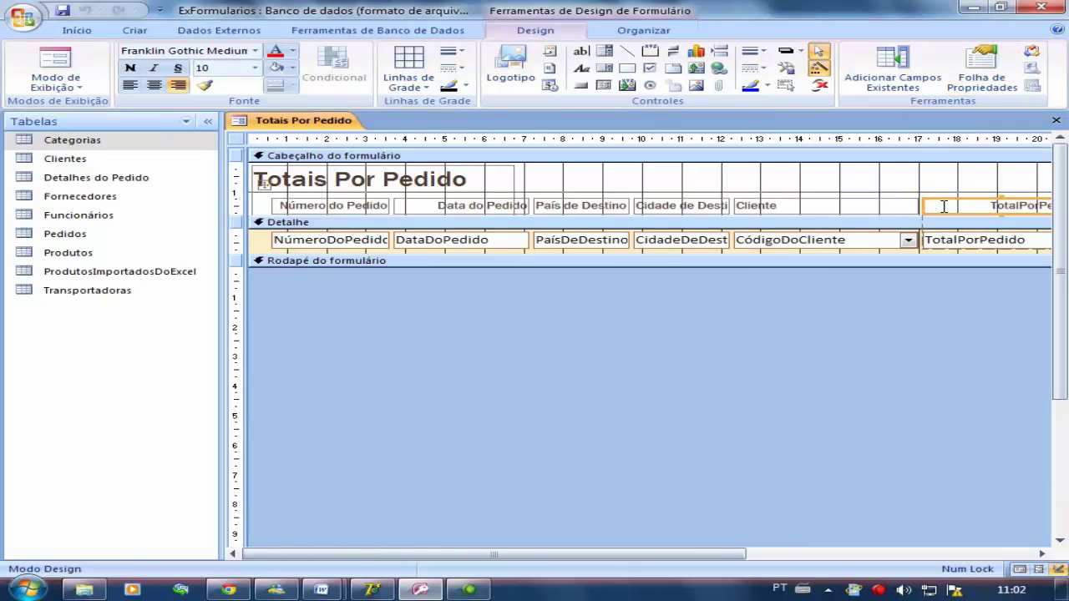
left_click_drag(579, 557, 700, 558)
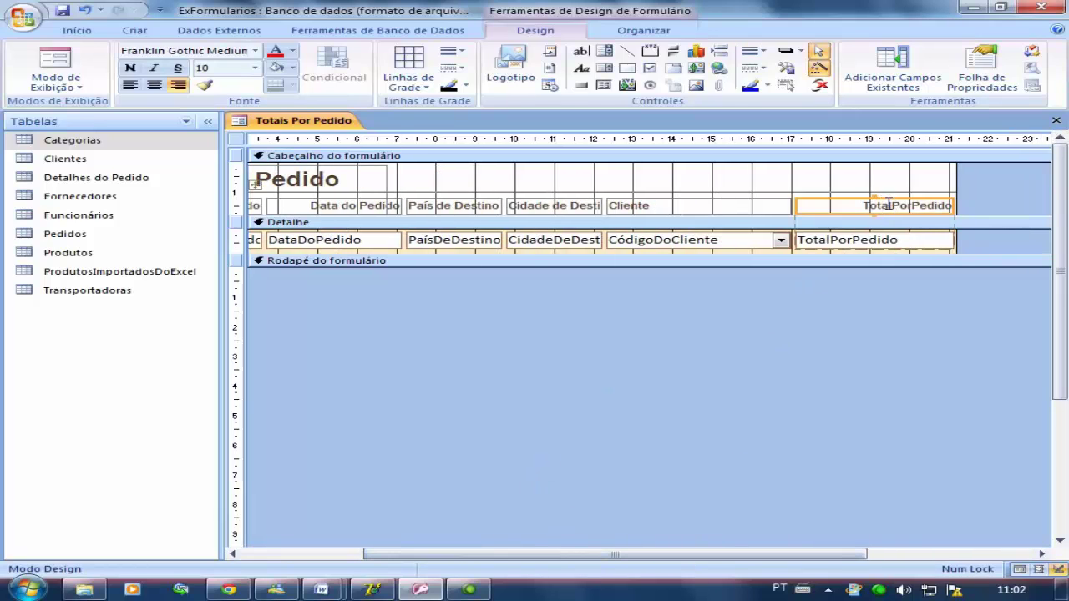
left_click(947, 210)
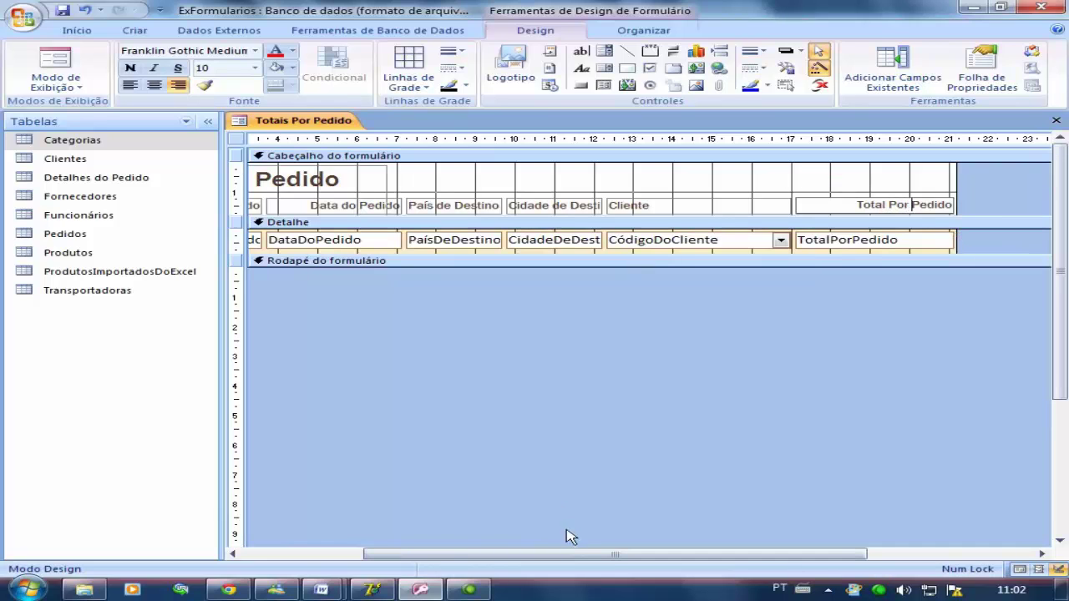
left_click_drag(572, 555, 186, 490)
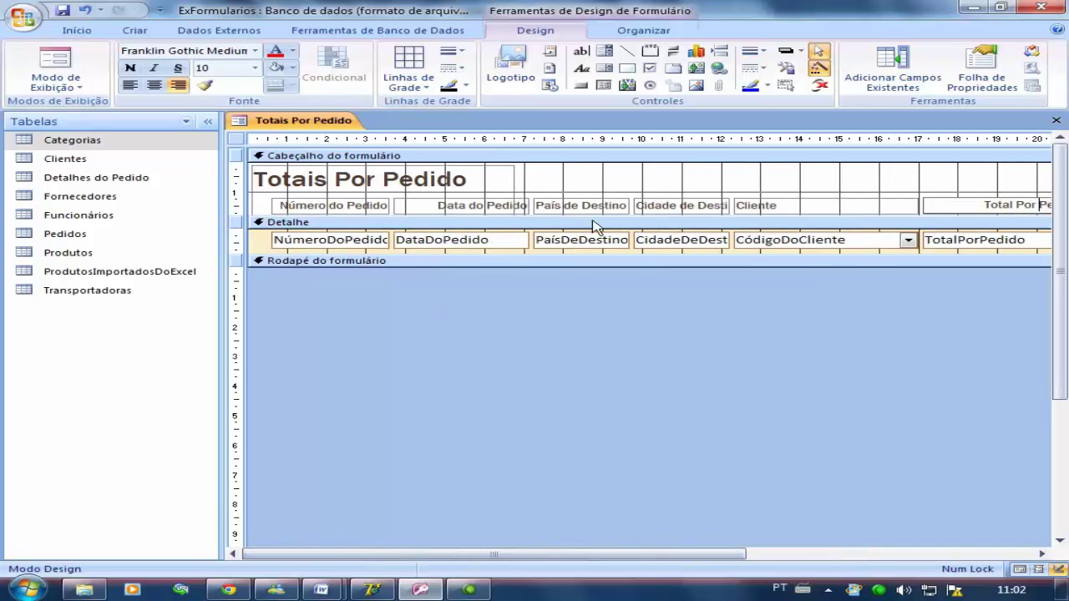
- Increase the form header's height to about 4 cm and select the "Totais Por Pedido" title label in it
left_click_drag(593, 222, 590, 288)
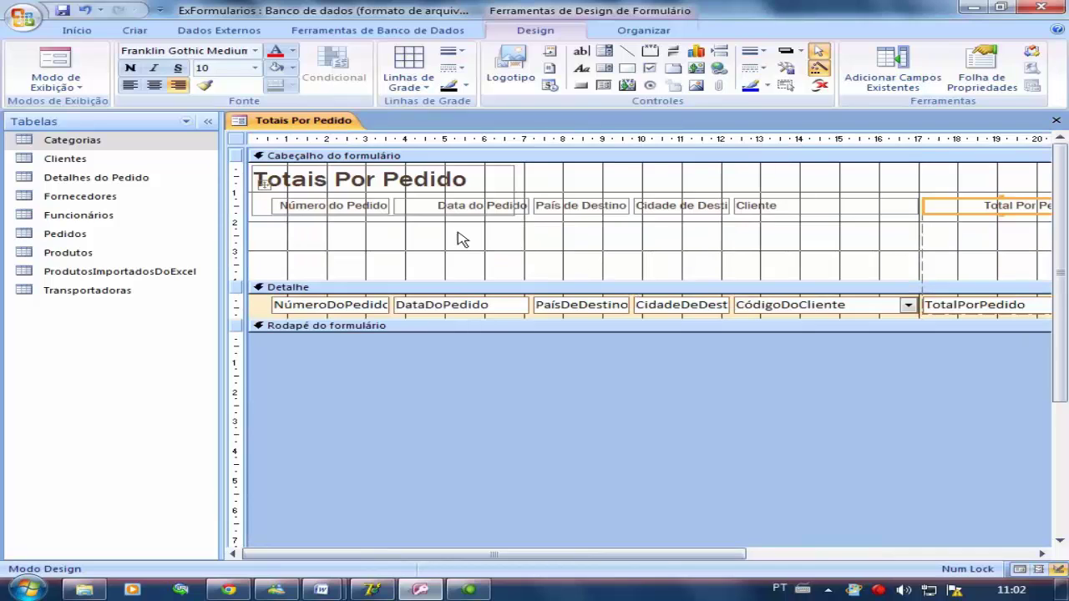
left_click(358, 210)
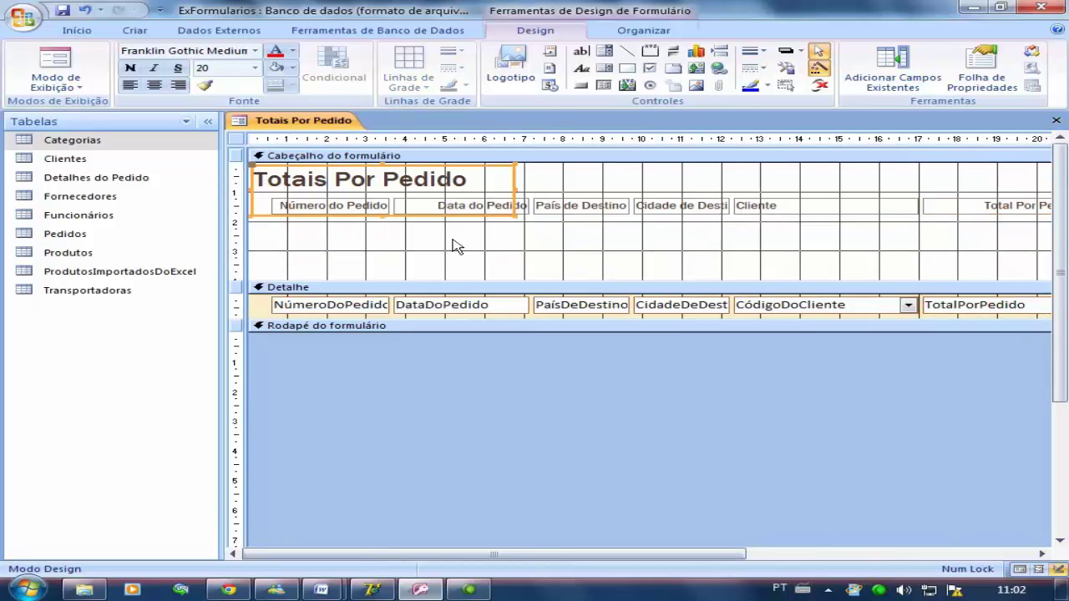
left_click(482, 216)
left_click_drag(532, 218, 392, 193)
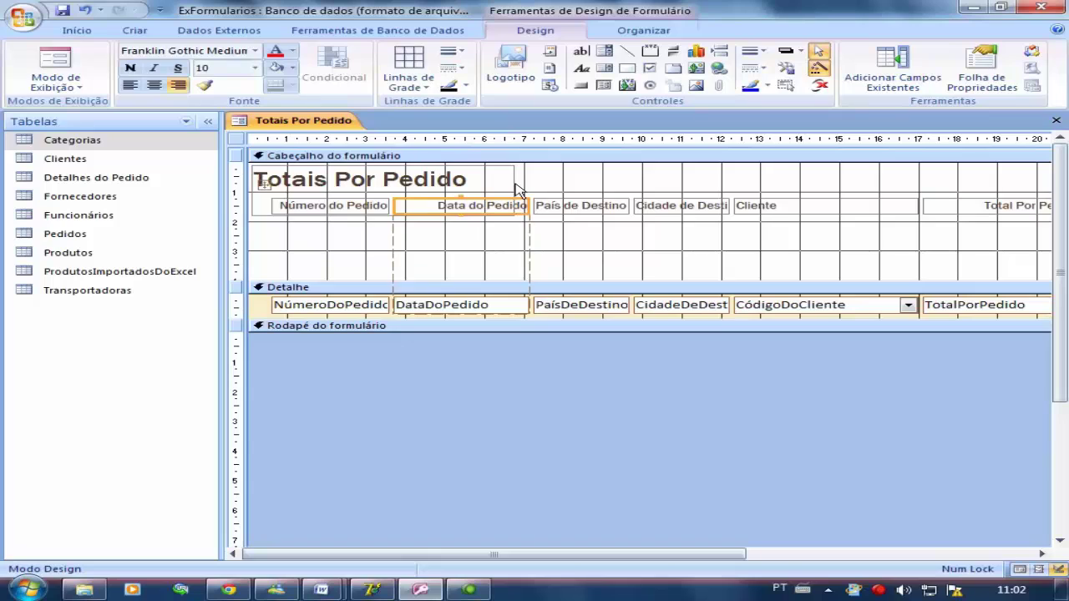
left_click(515, 186, "shift")
left_click(382, 212)
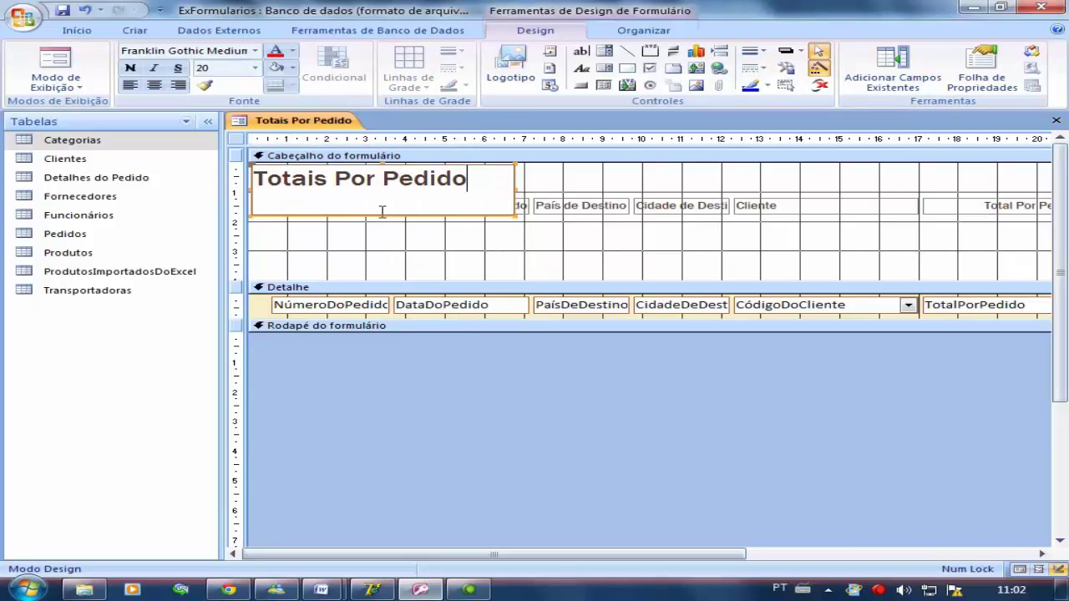
key("shift+End")
key("End")
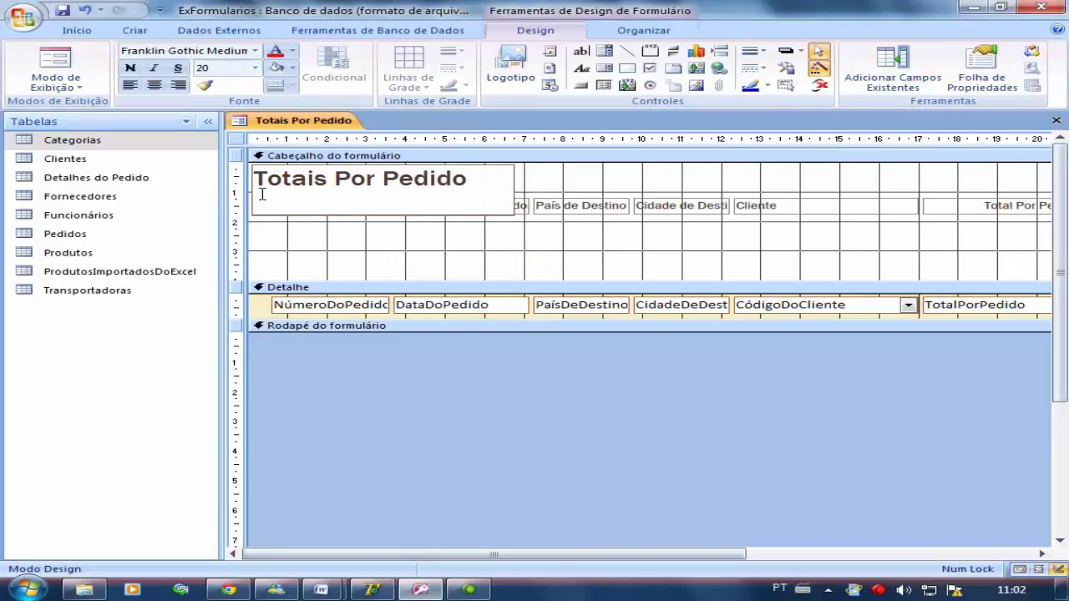
left_click(540, 191)
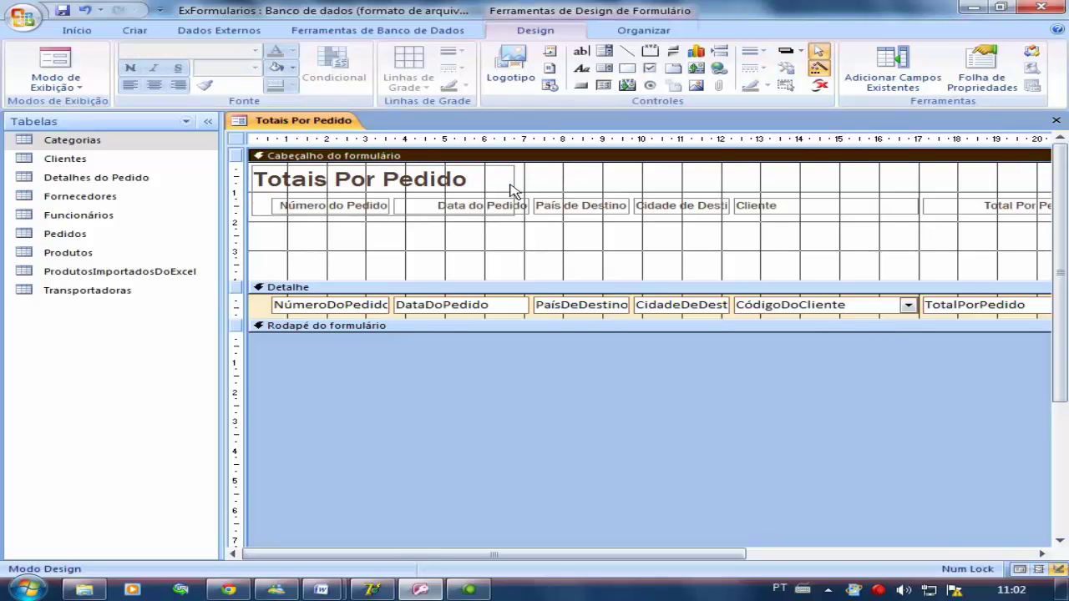
left_click(509, 188)
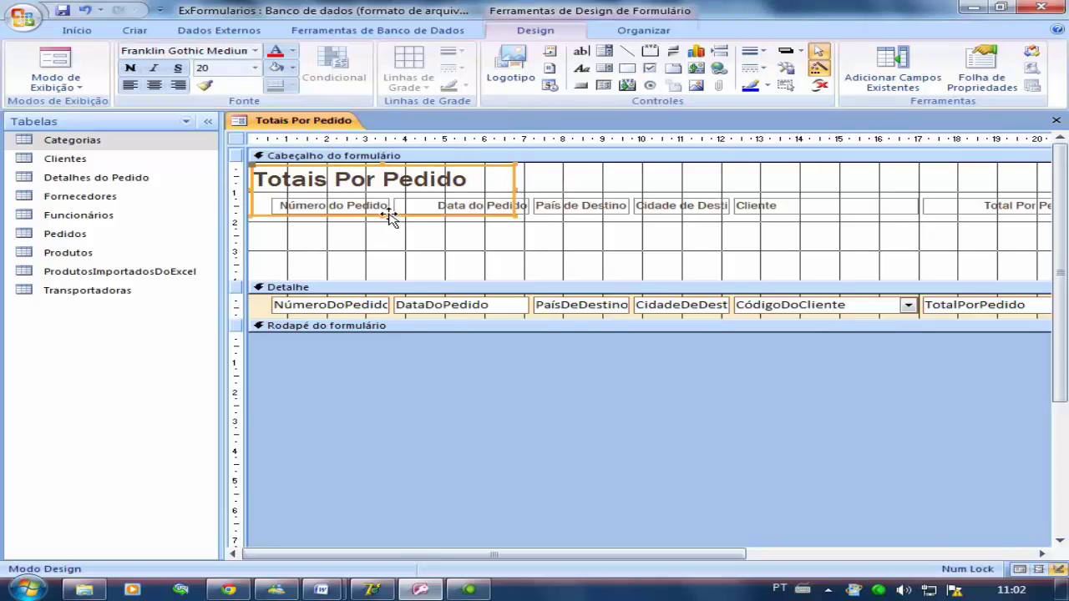